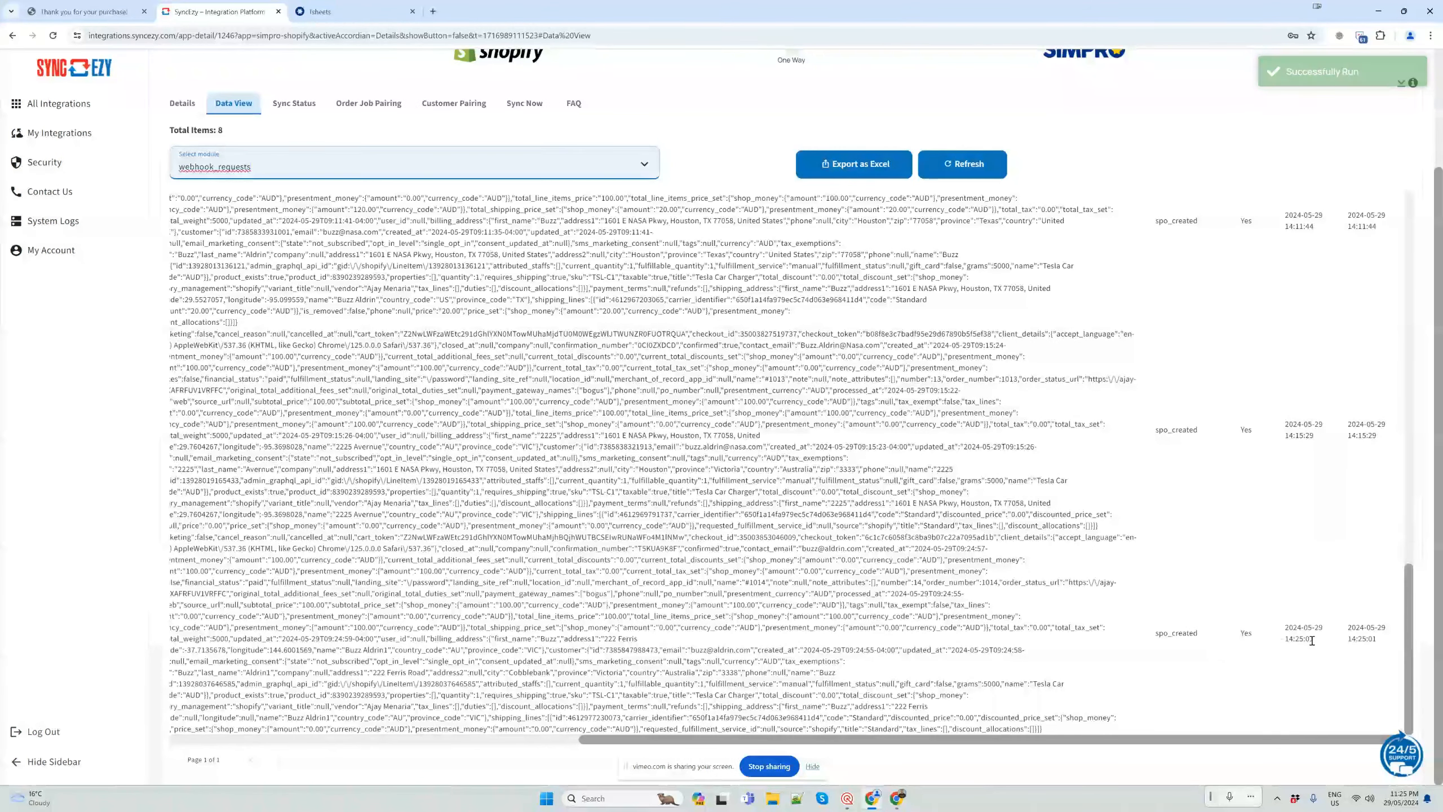
Switch to simPRO, reload the pending jobs list with form resubmission allowed, and open the newest job
left_click_drag(1289, 639, 1317, 629)
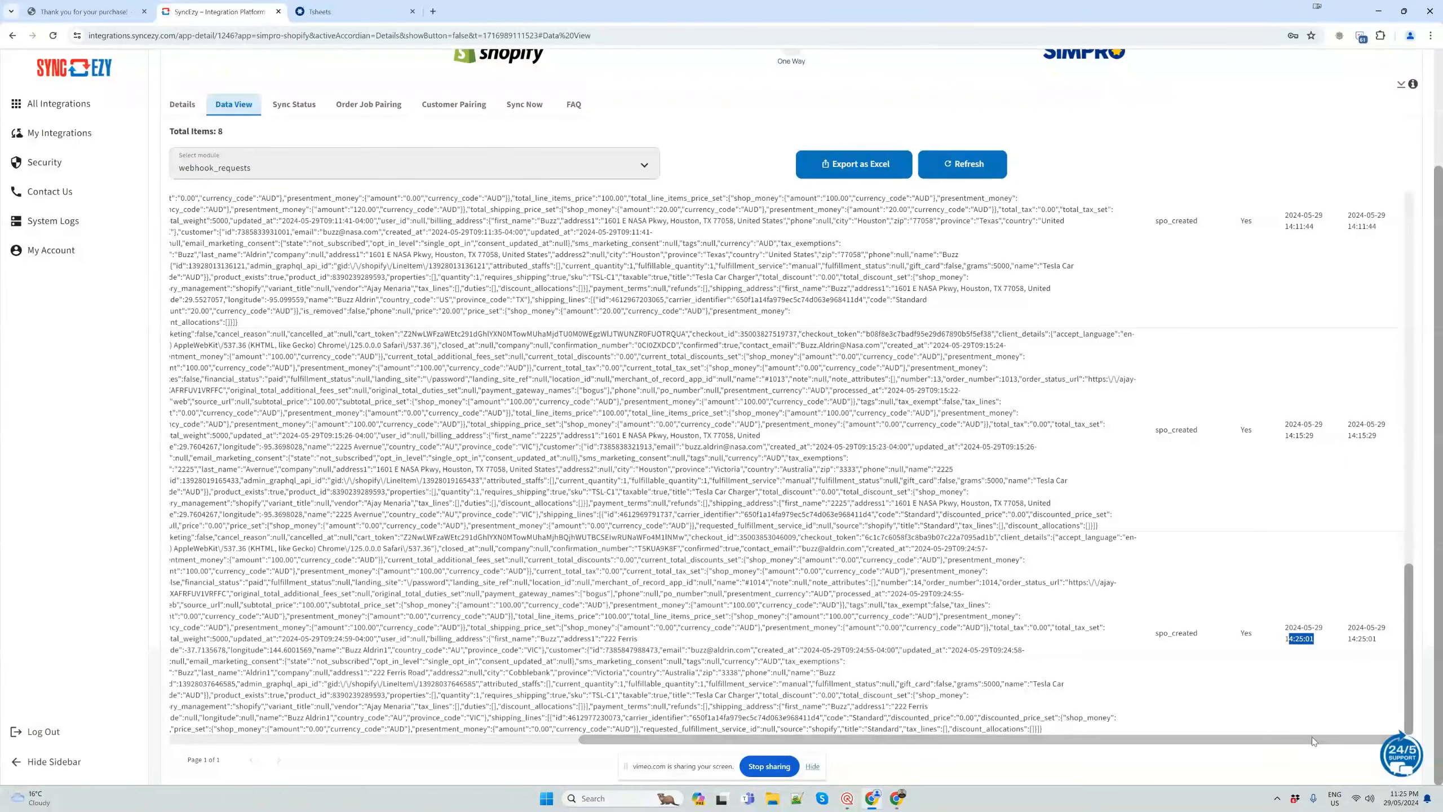
left_click_drag(1313, 741, 692, 693)
left_click(355, 8)
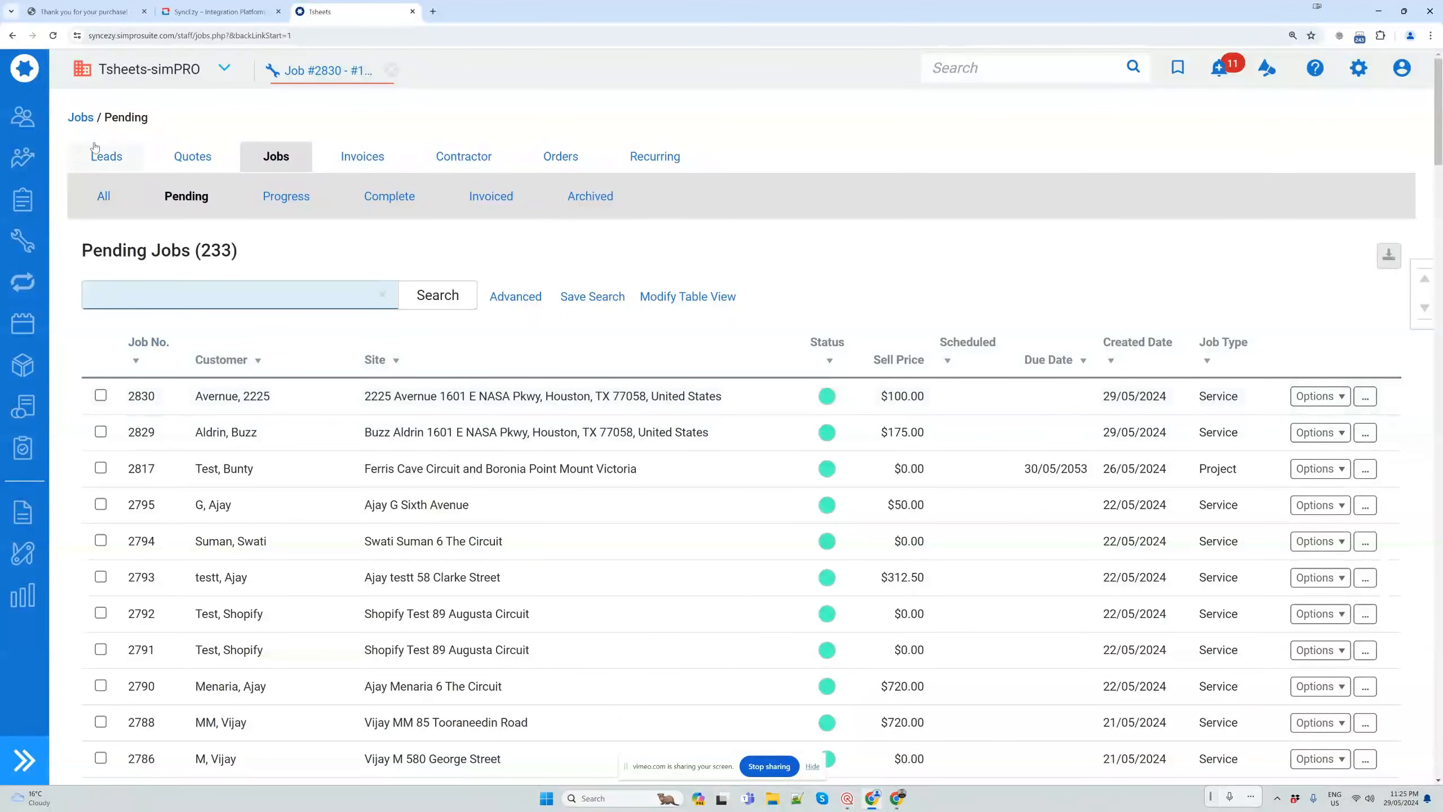
left_click(53, 35)
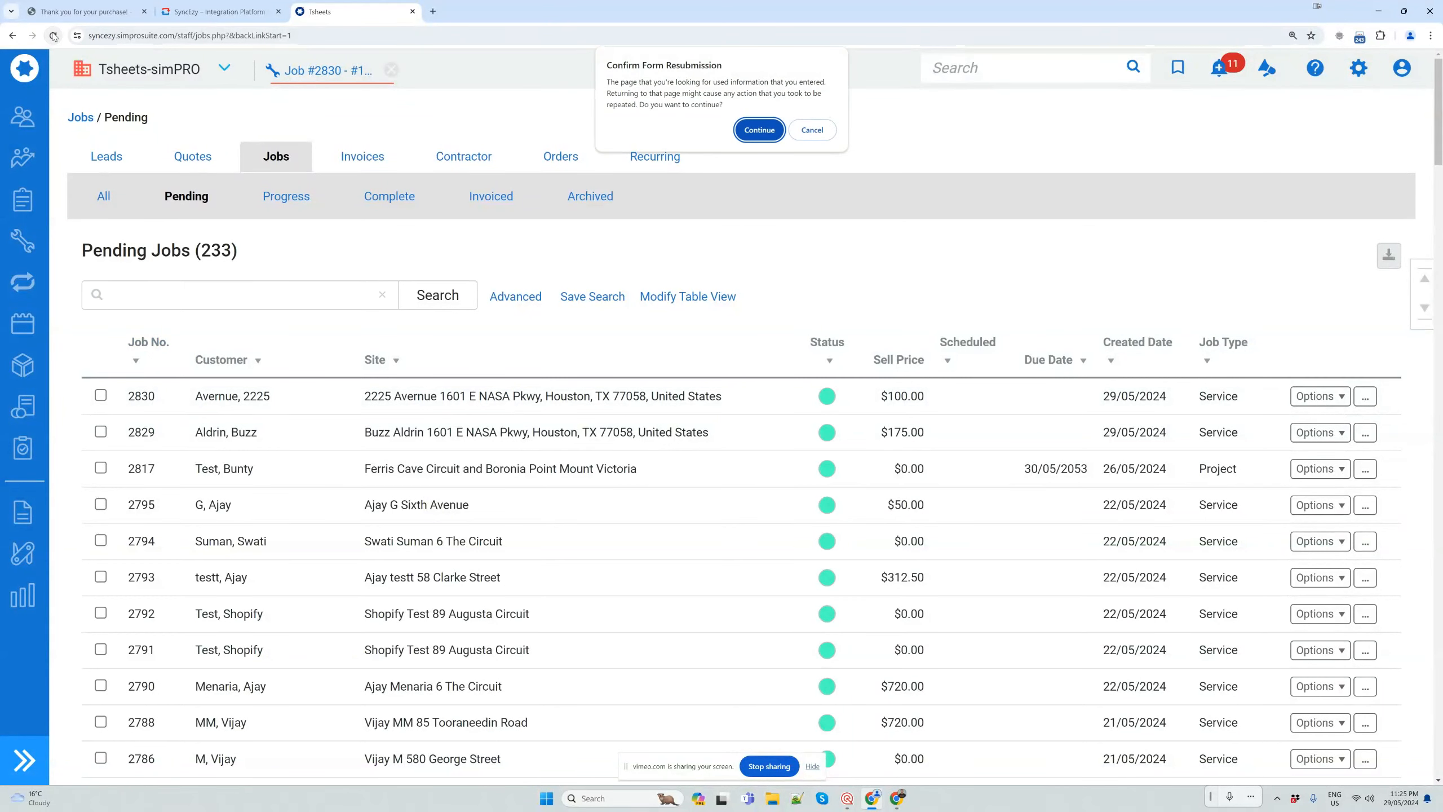
left_click(737, 134)
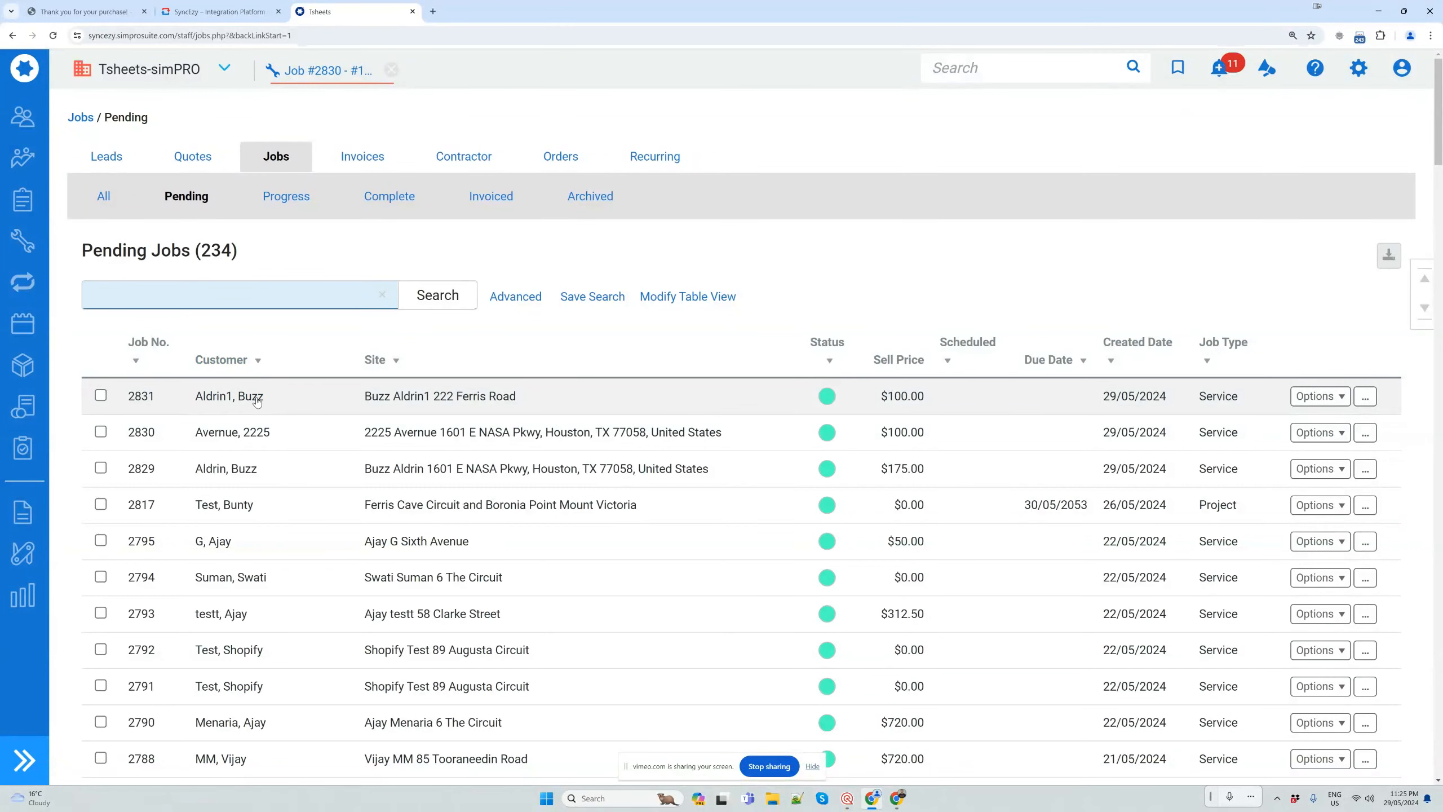
left_click(421, 402)
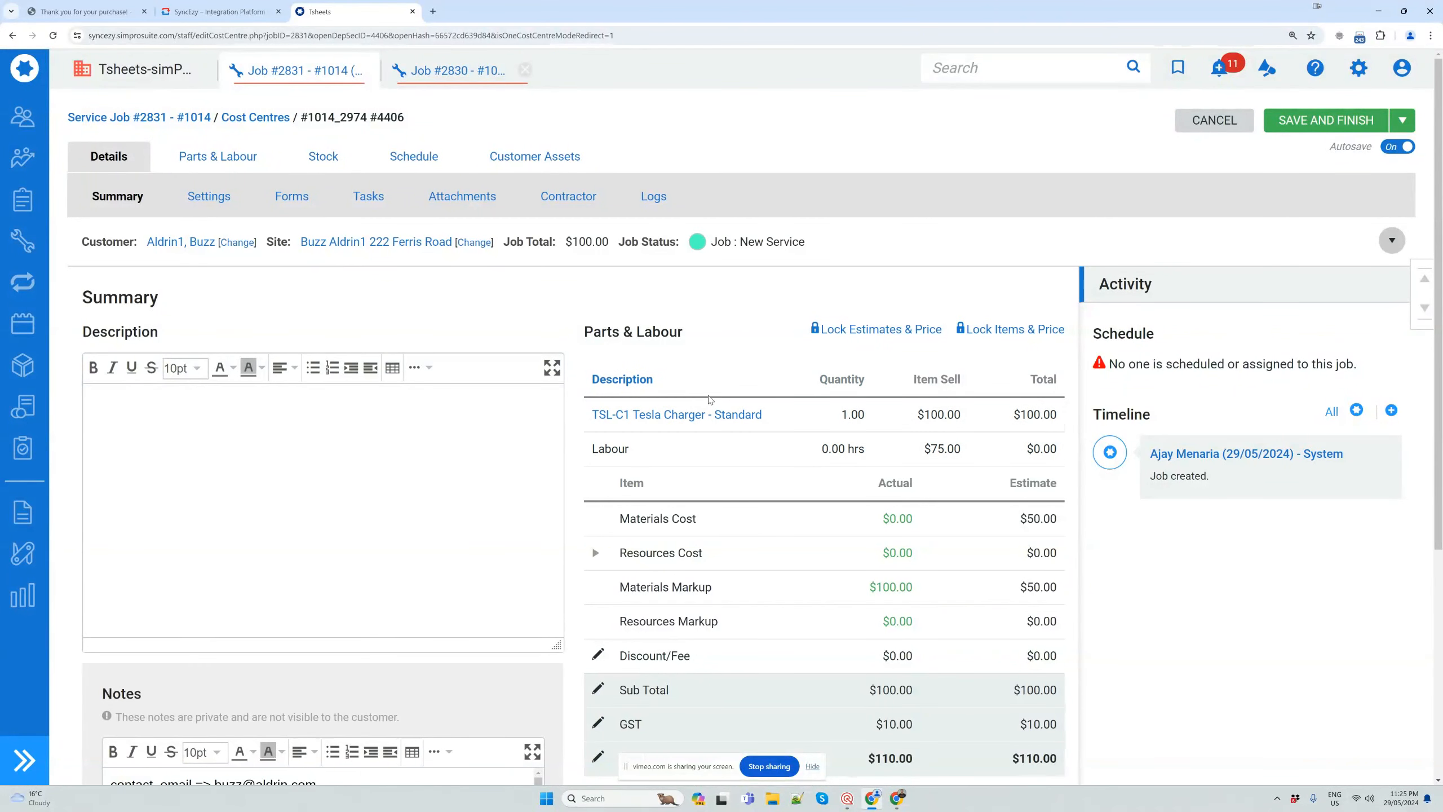
Examine the job's Notes for the order fields, product details and shipping address, along with the Parts & Labour breakdown
scroll(708, 400, "down", 5)
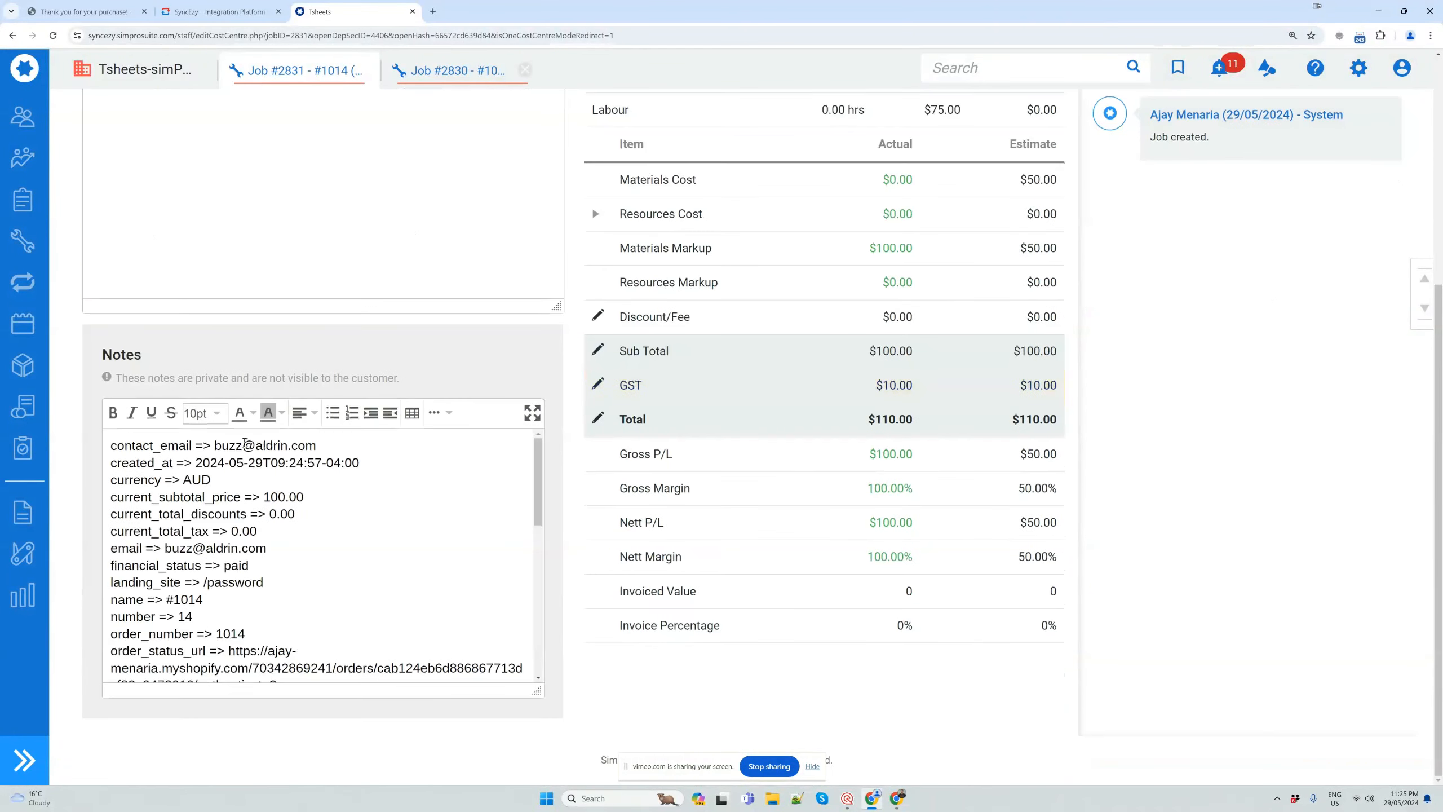
scroll(223, 448, "down", 5)
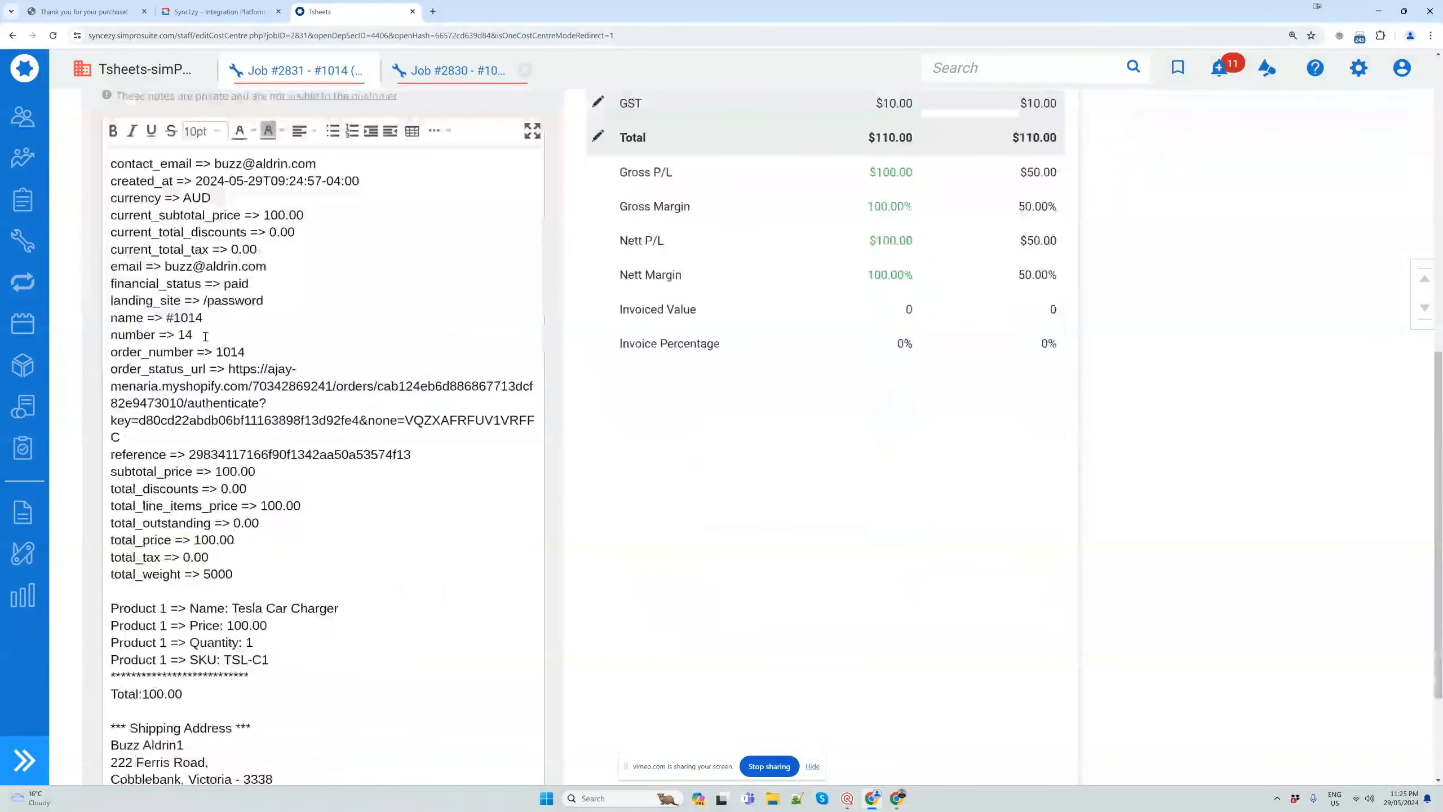
left_click_drag(125, 169, 298, 661)
scroll(282, 569, "down", 3)
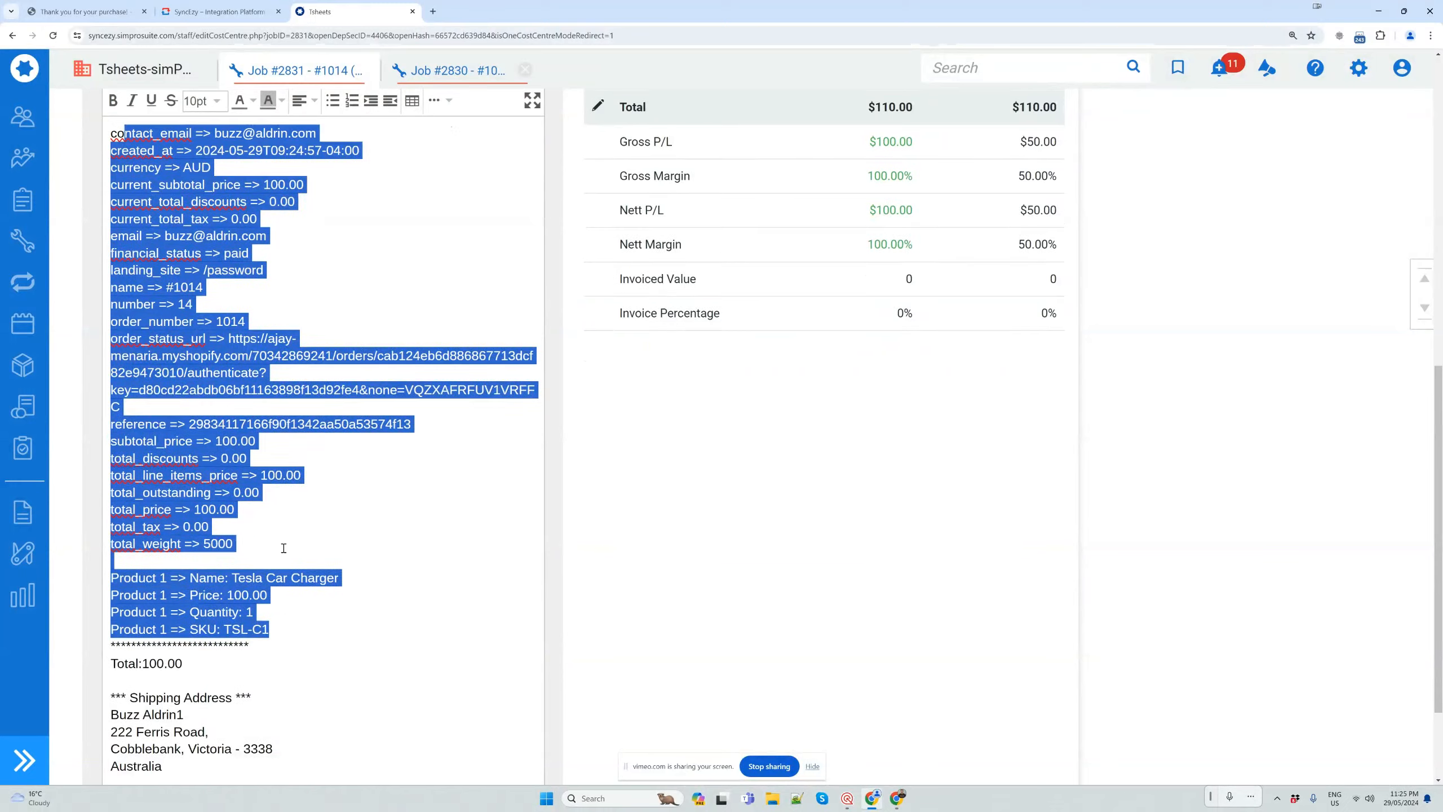
left_click(292, 640)
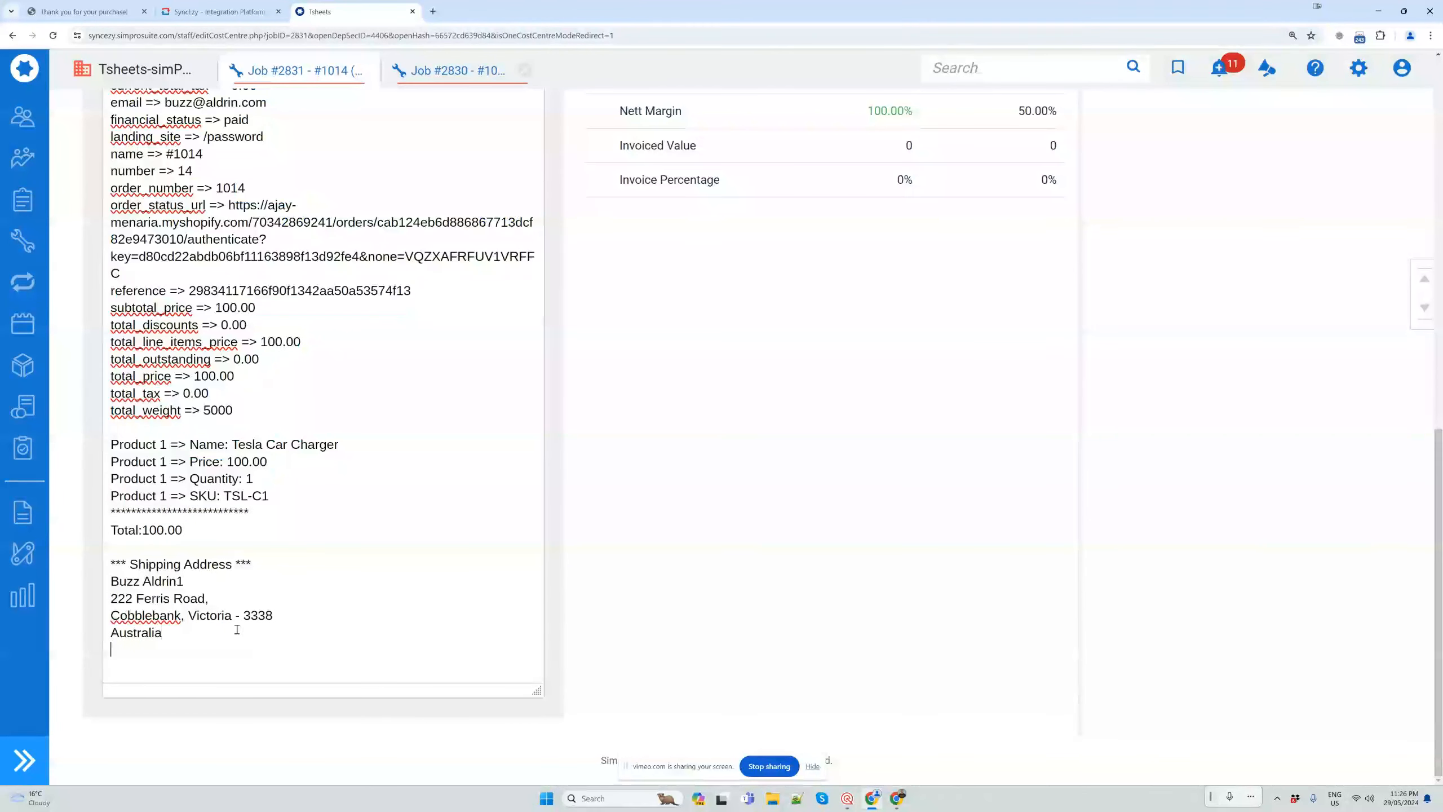
left_click(229, 537, "shift")
left_click_drag(283, 503, 237, 376)
scroll(195, 398, "up", 4)
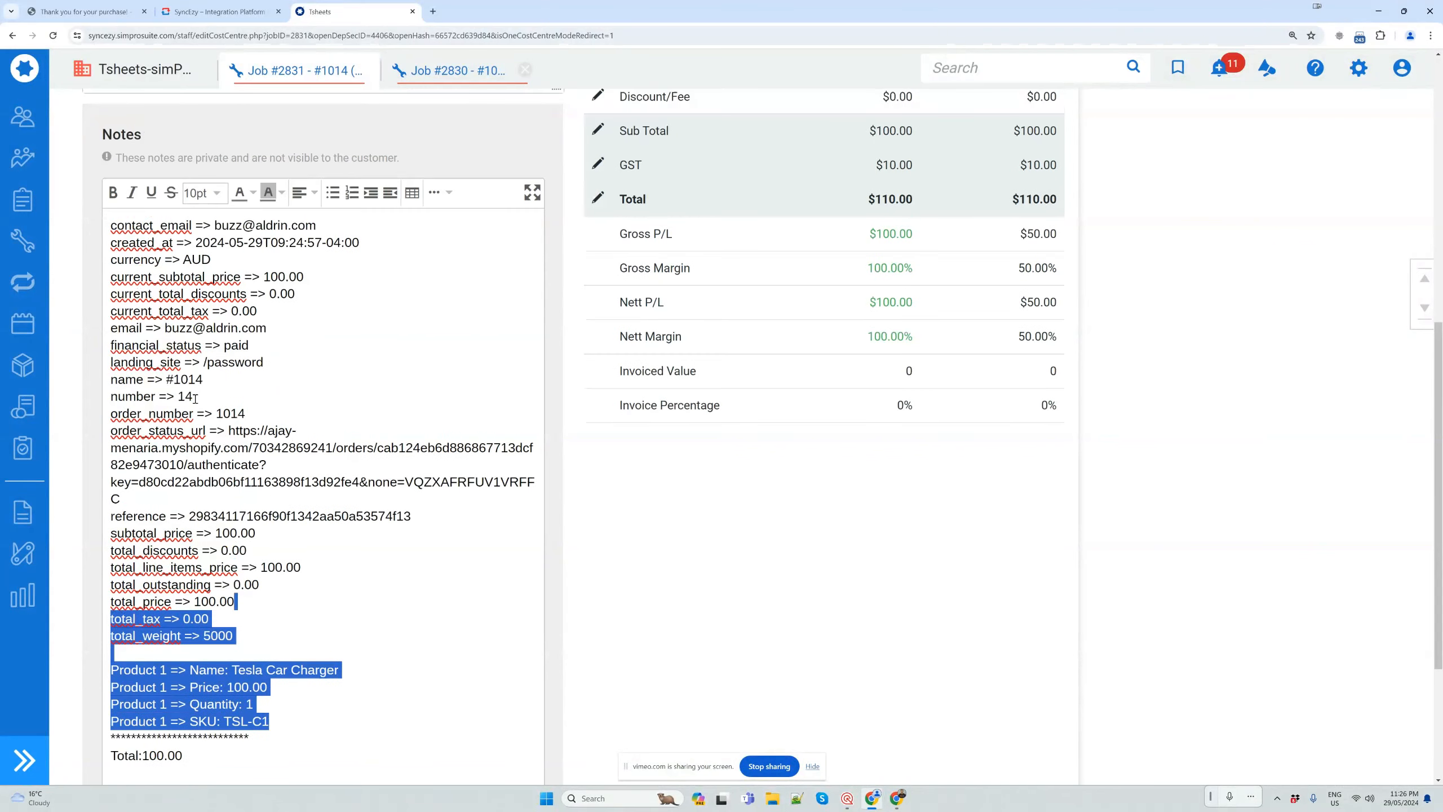
scroll(345, 504, "up", 6)
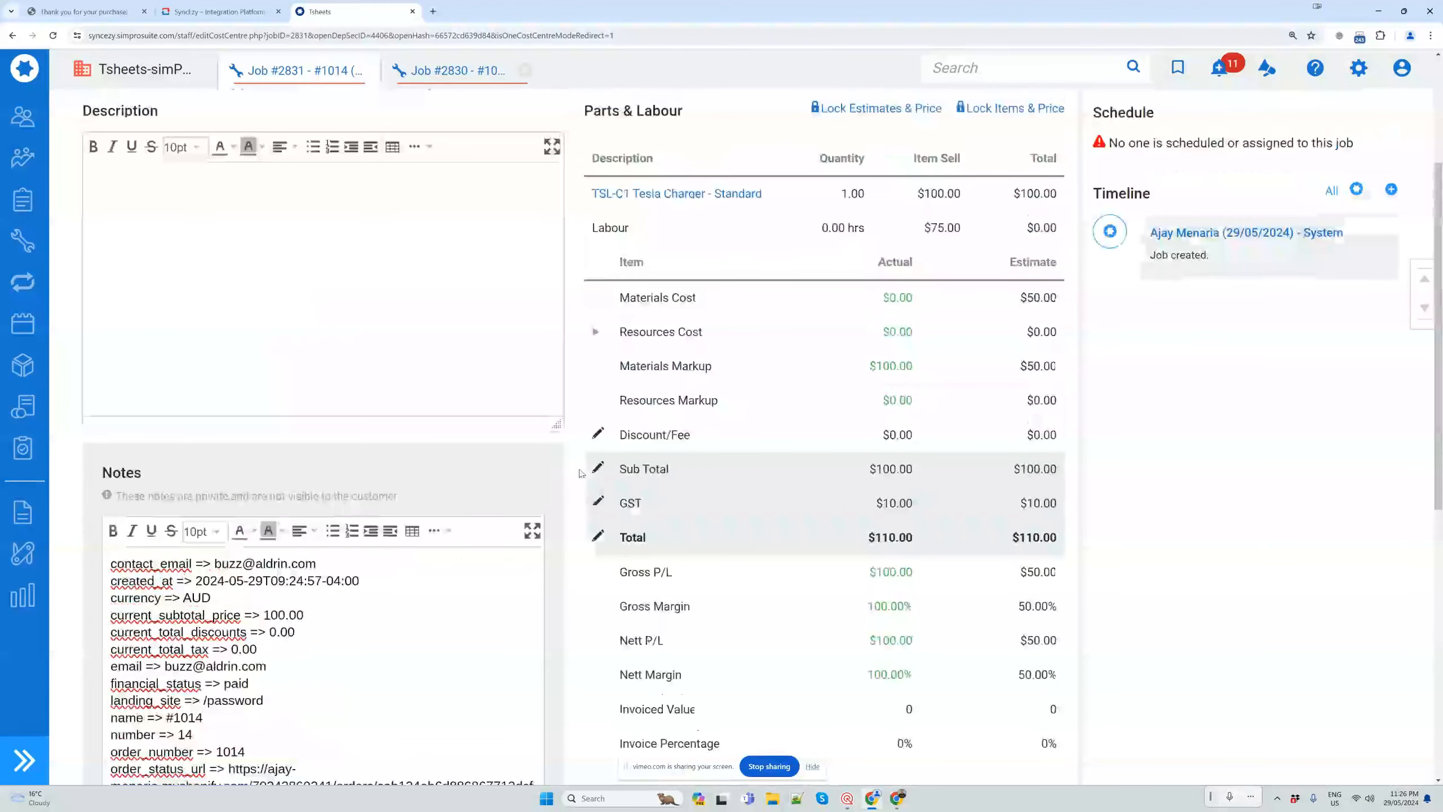
scroll(1240, 362, "up", 4)
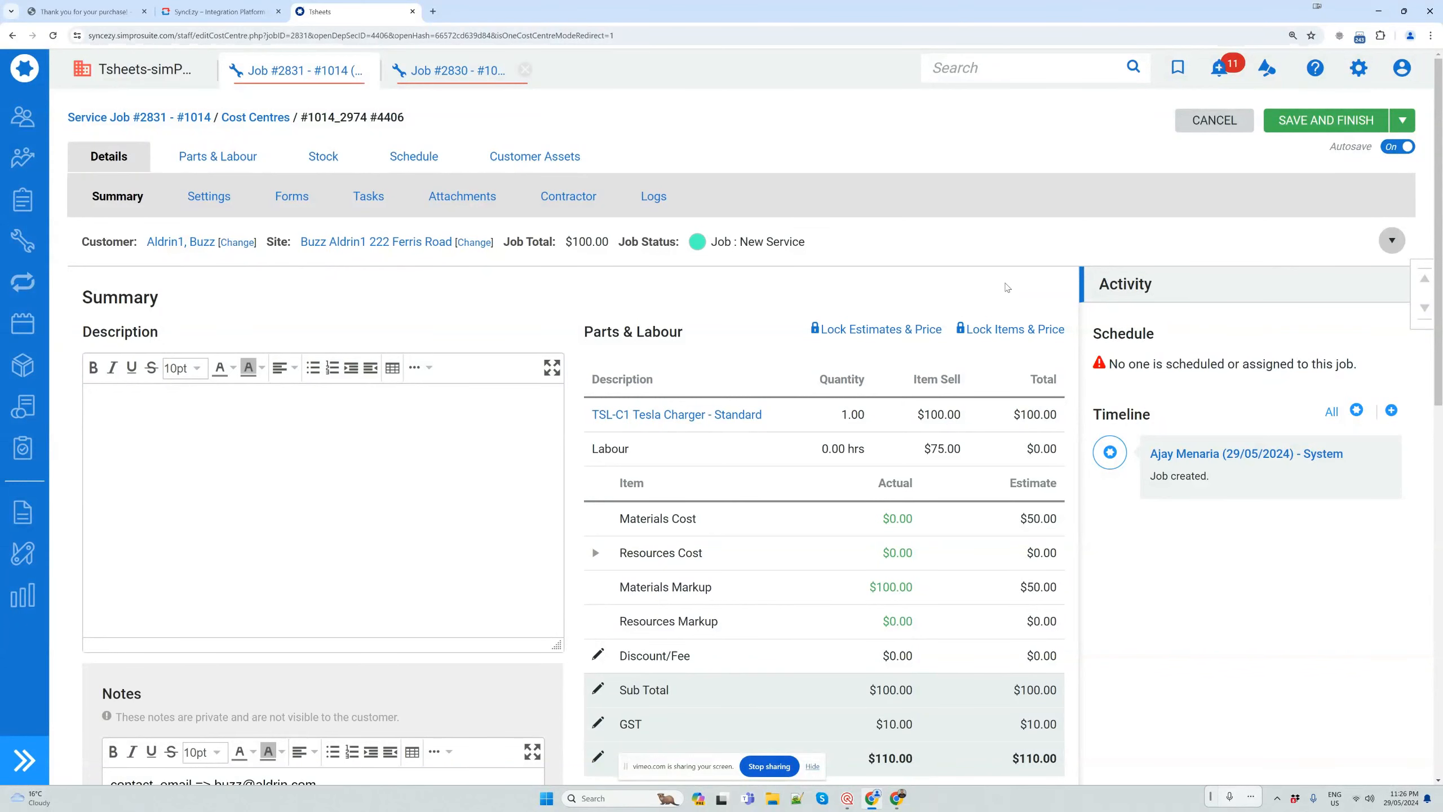
Return to the Shopify store, search for "tesla" and open the Tesla Chargers - Supply and Install product
left_click(110, 10)
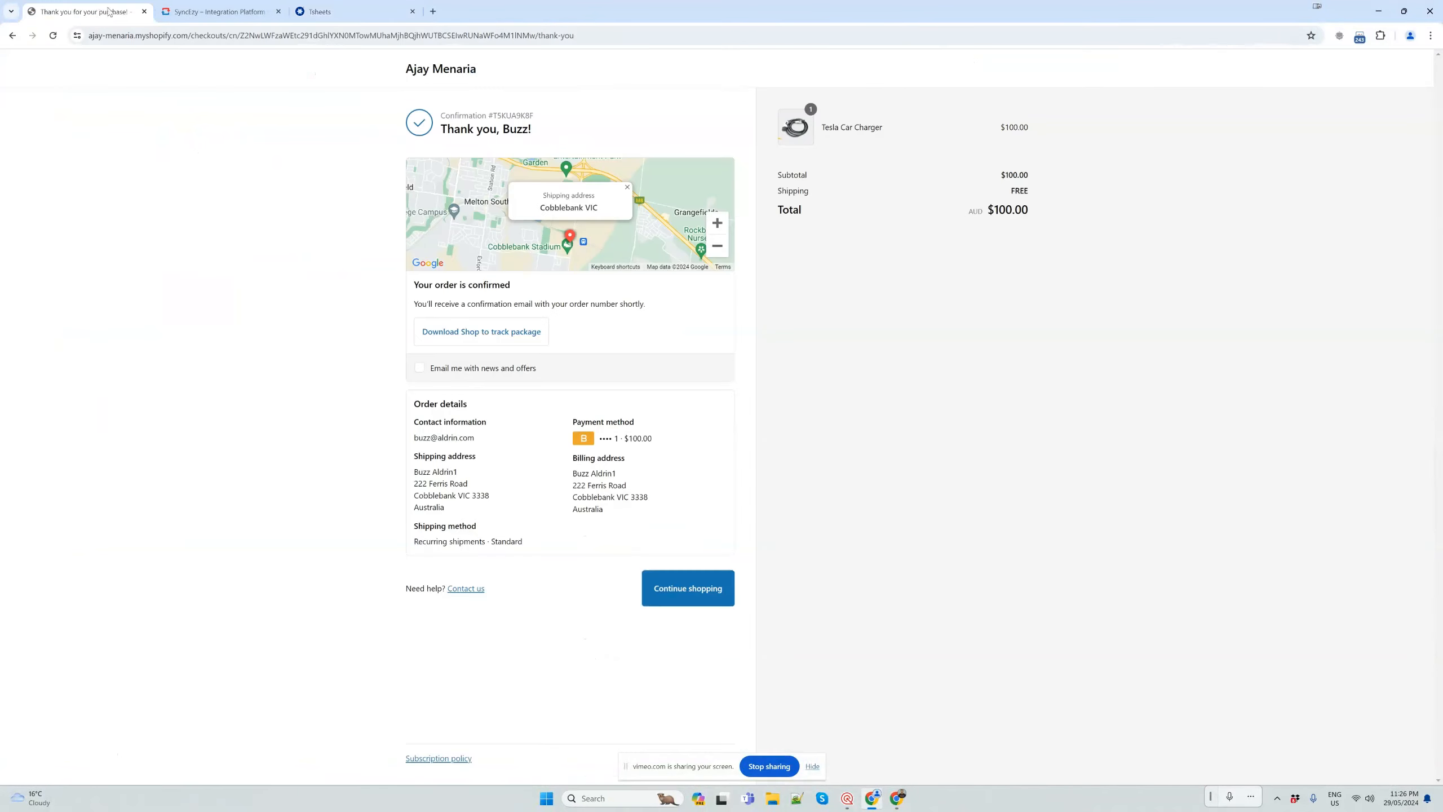
left_click(695, 598)
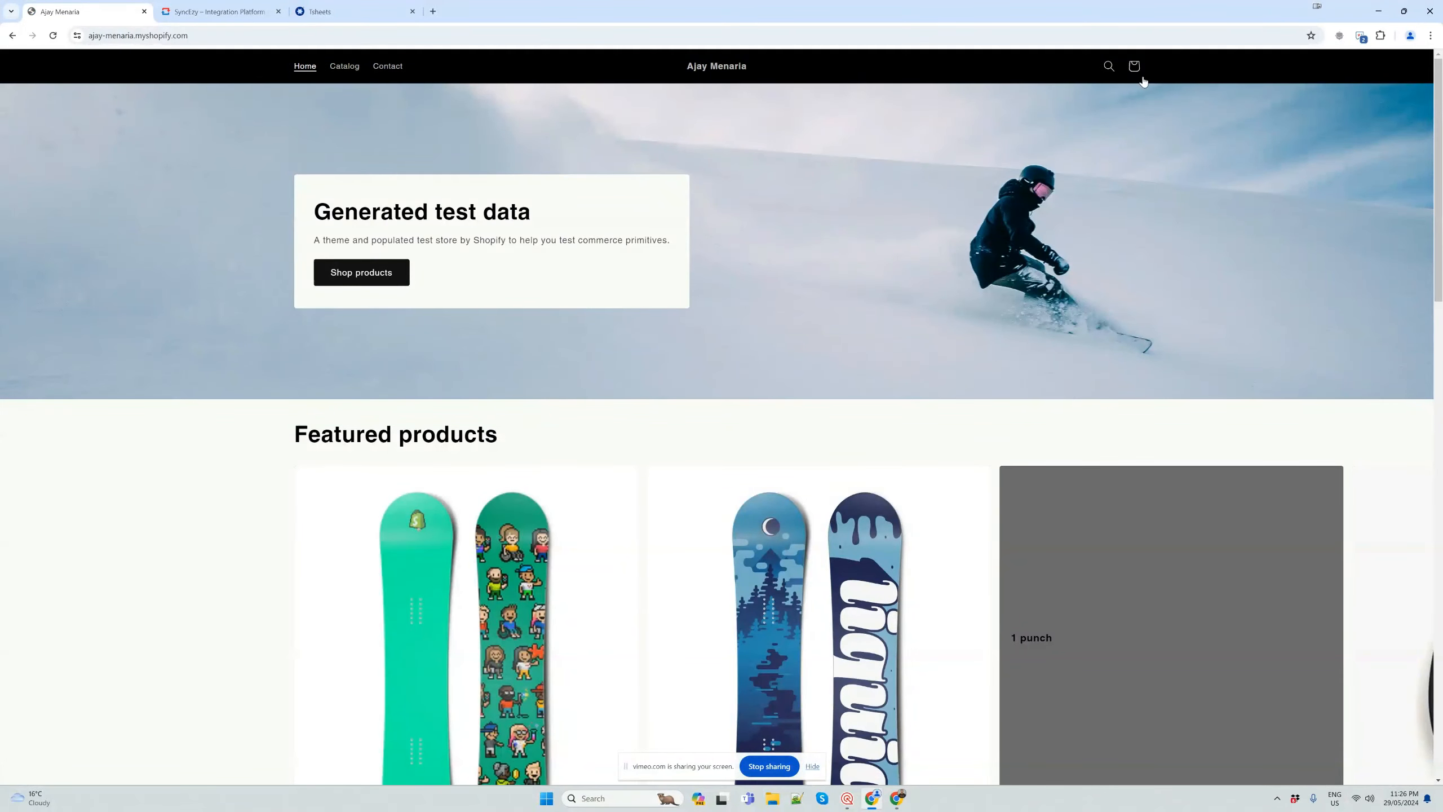
left_click(1108, 68)
type("tesla")
key("Return")
left_click(571, 403)
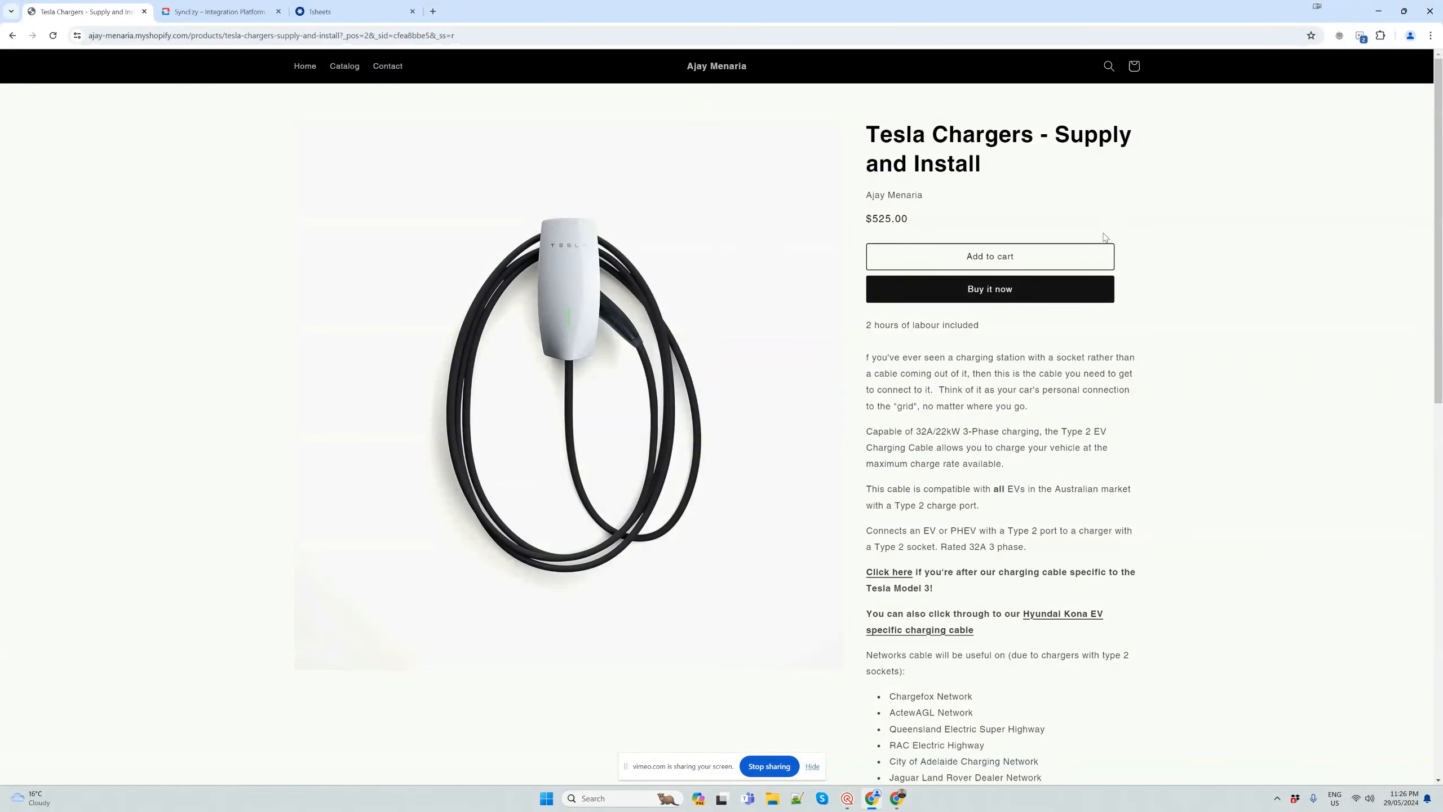
Add the Tesla Chargers - Supply and Install product to the cart with quantity 3 and proceed to checkout
left_click(990, 257)
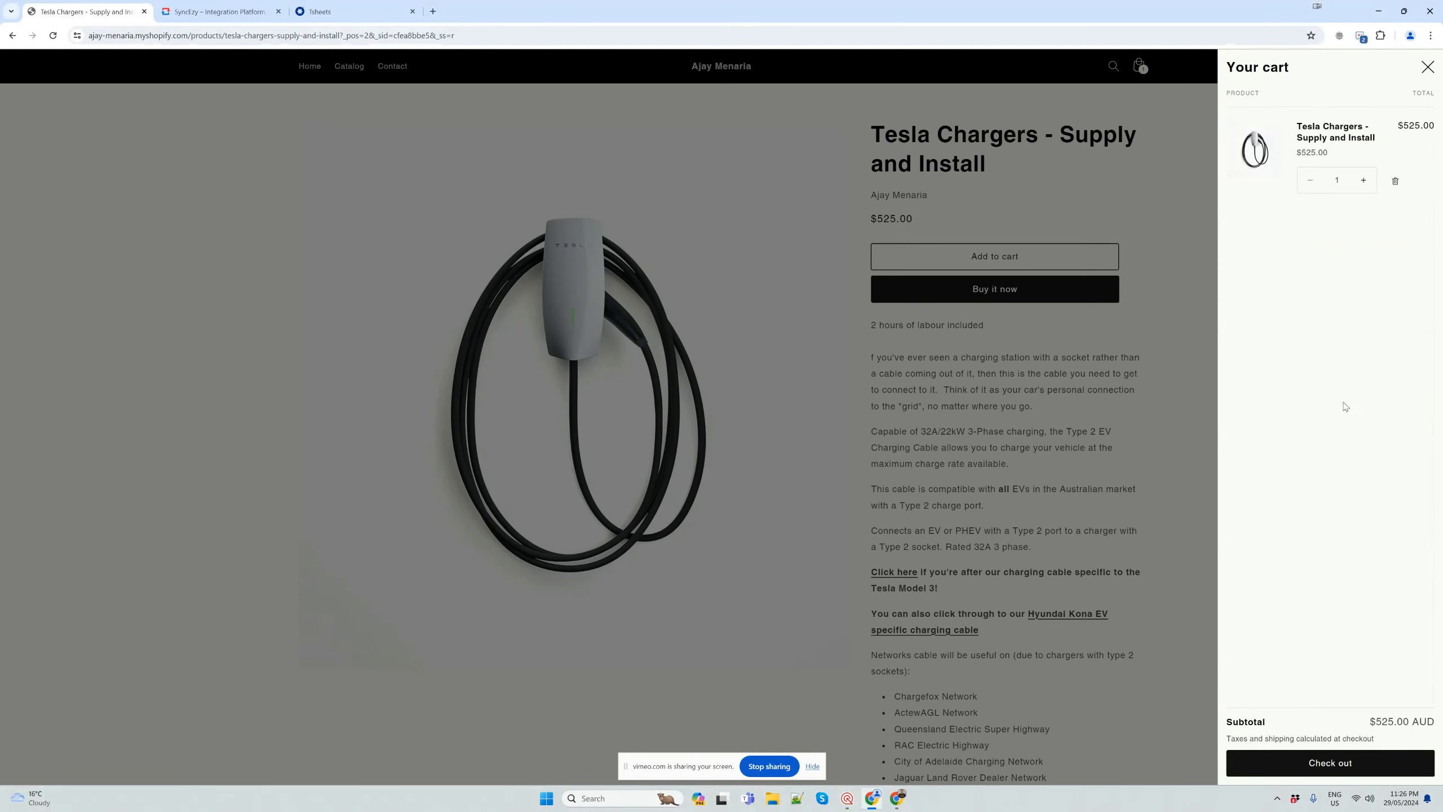
left_click(1364, 182)
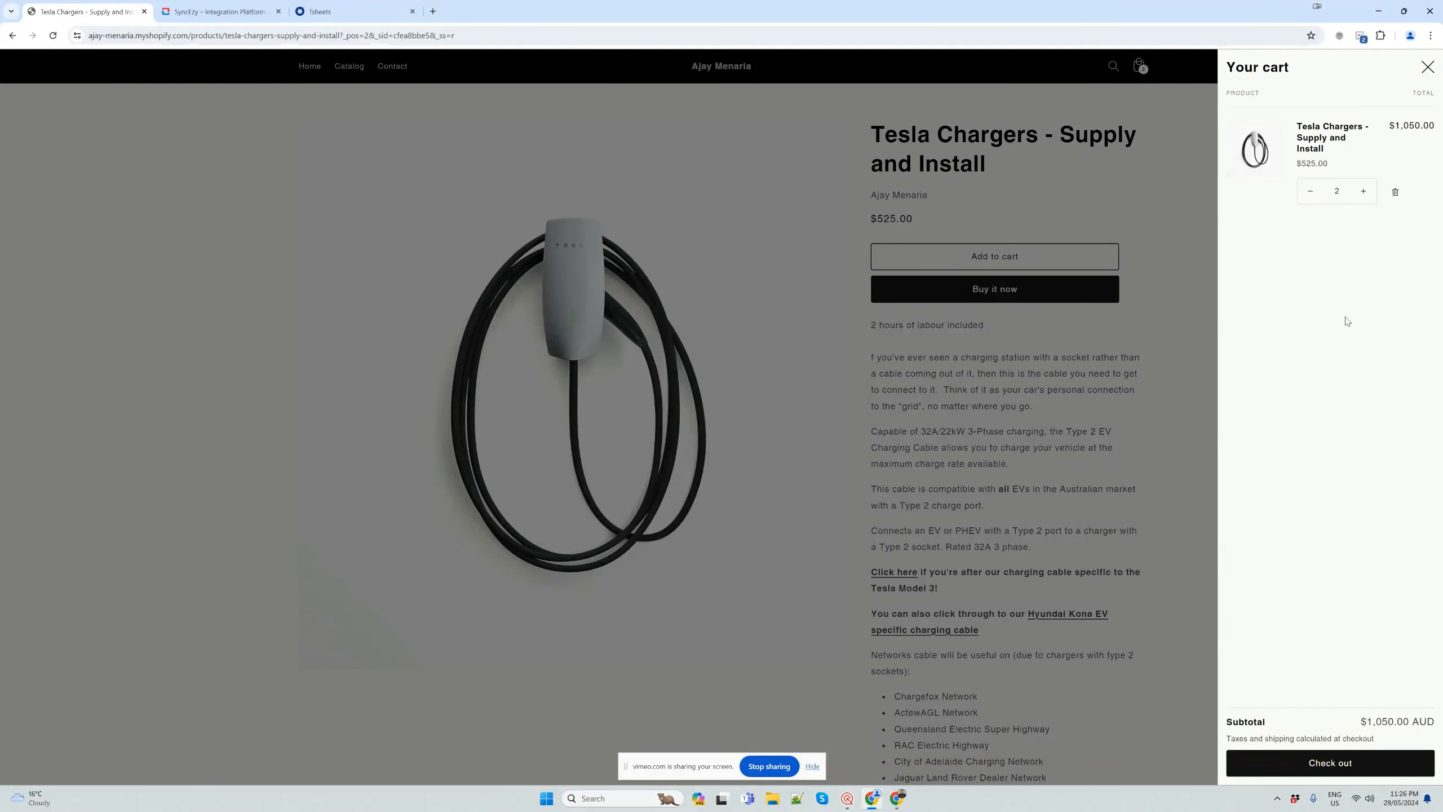
left_click(1364, 192)
left_click(1358, 766)
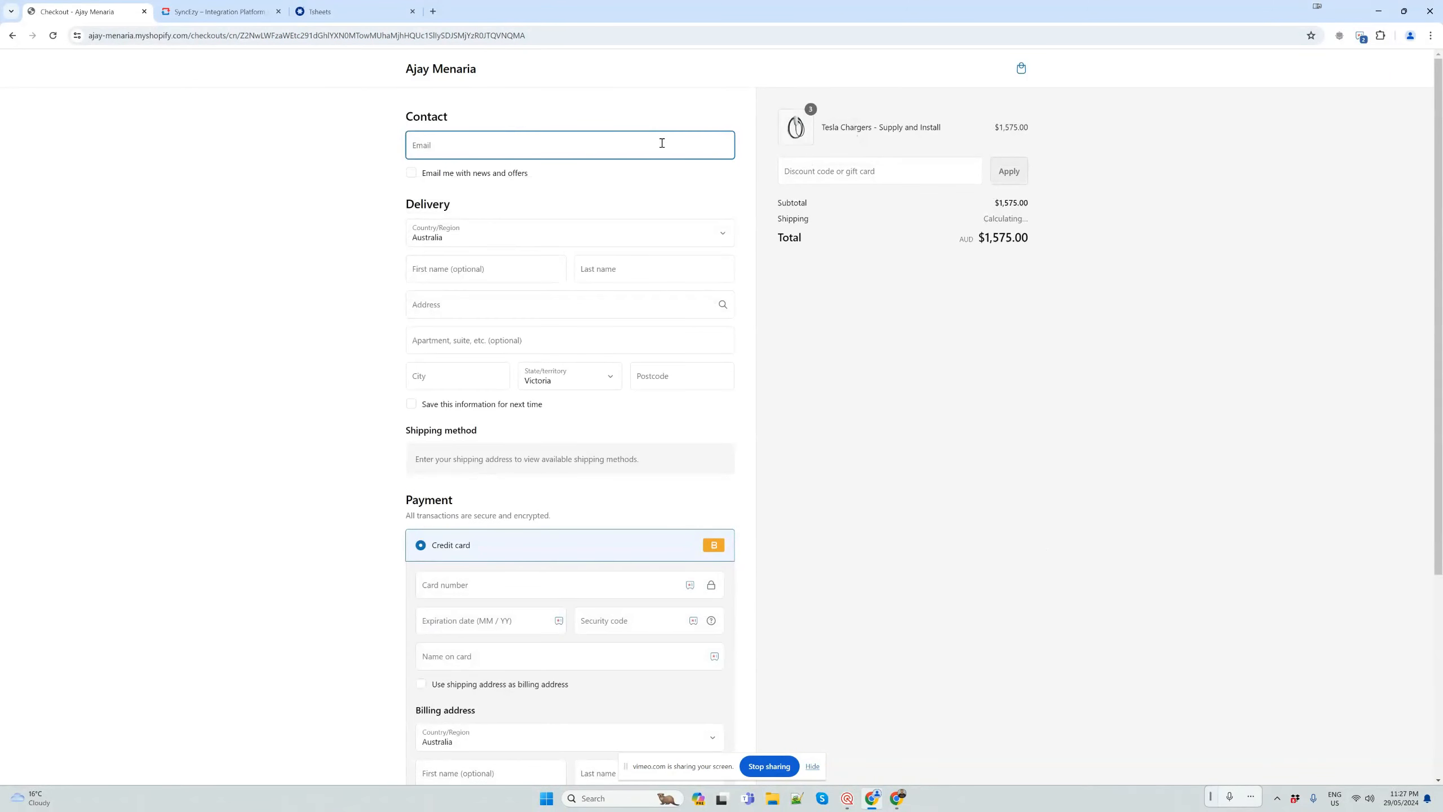
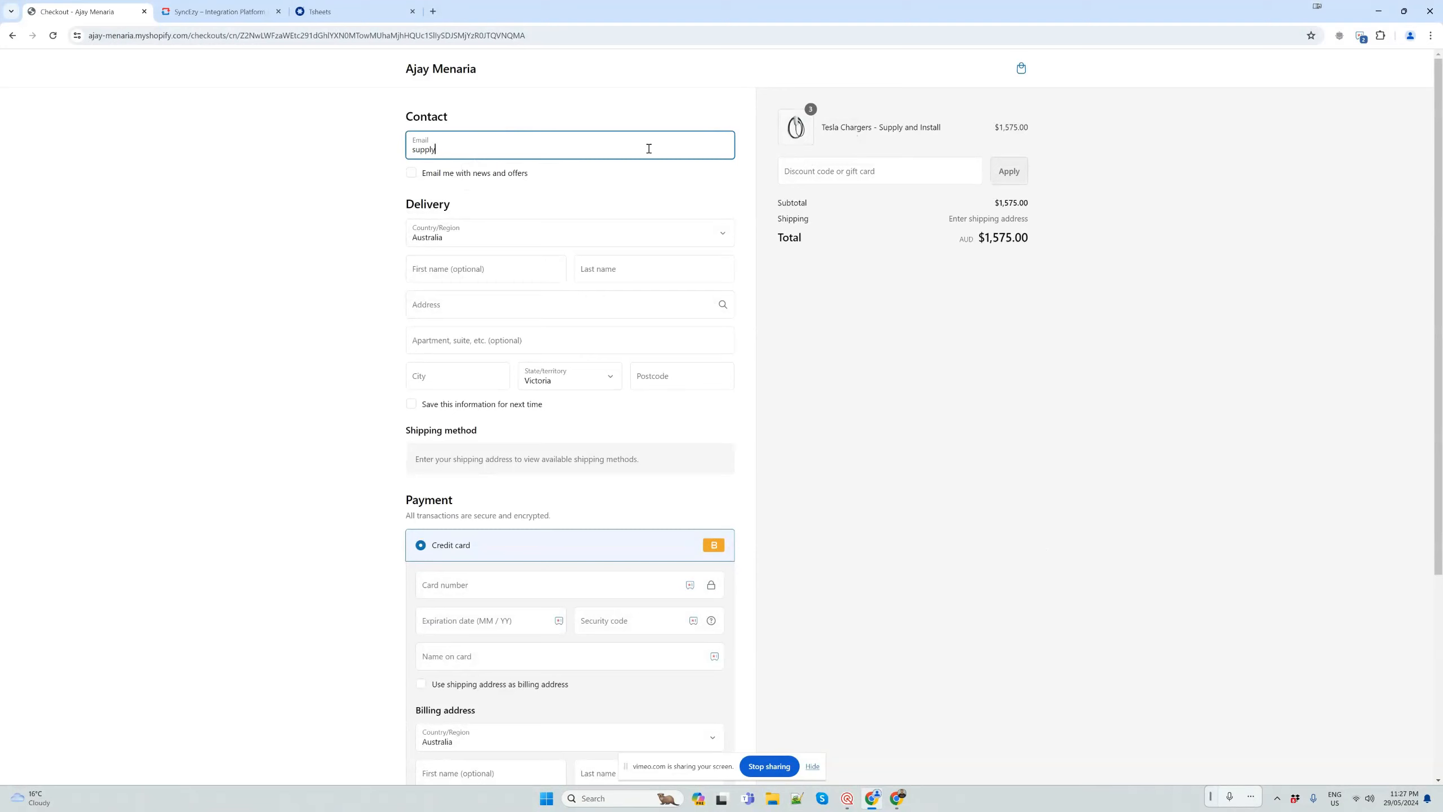
Fill in the customer's contact e-mail in the checkout form
key("ctrl+a")
Enter the customer's first and last name in the delivery details
left_click(446, 271)
type("Su")
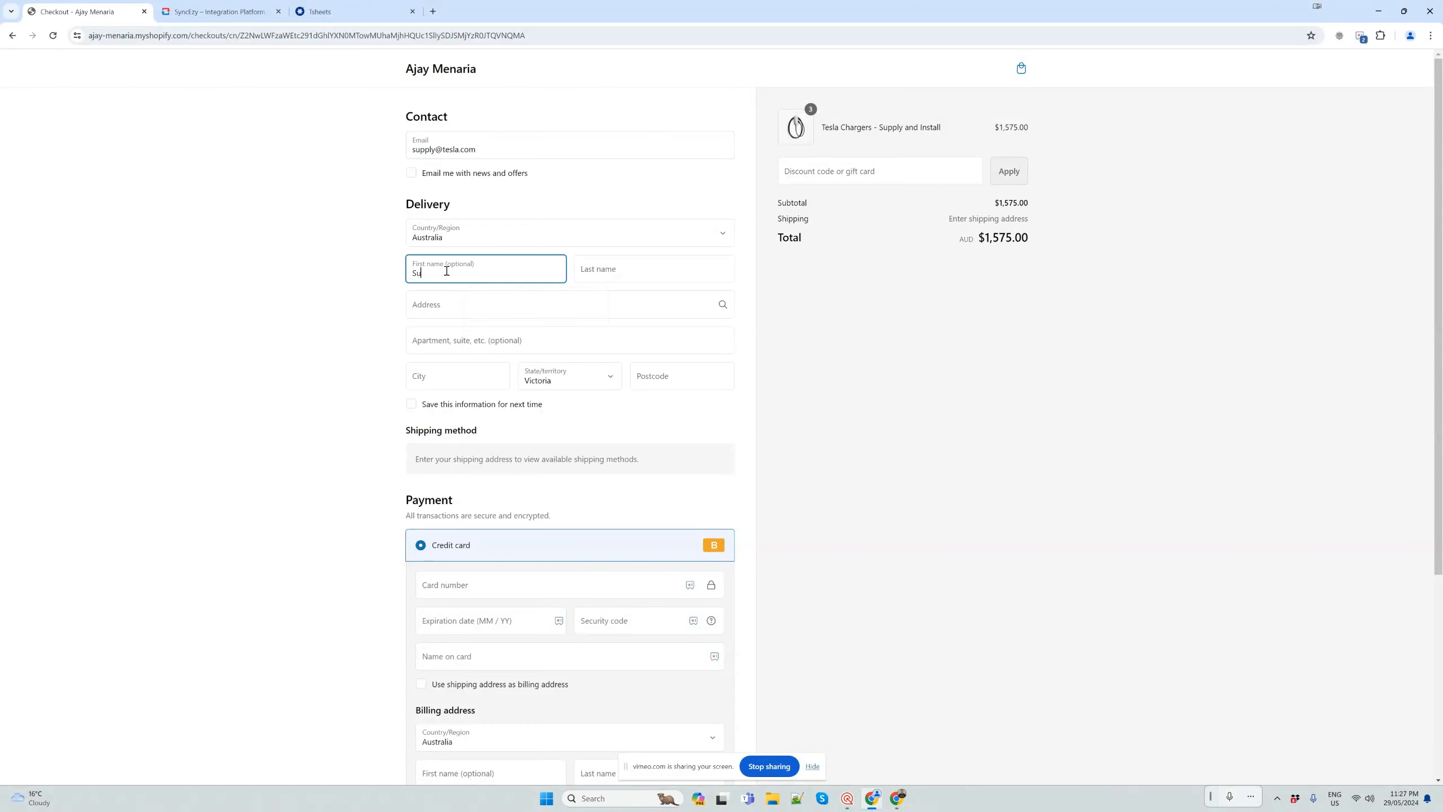
key("Tab")
type("Tes")
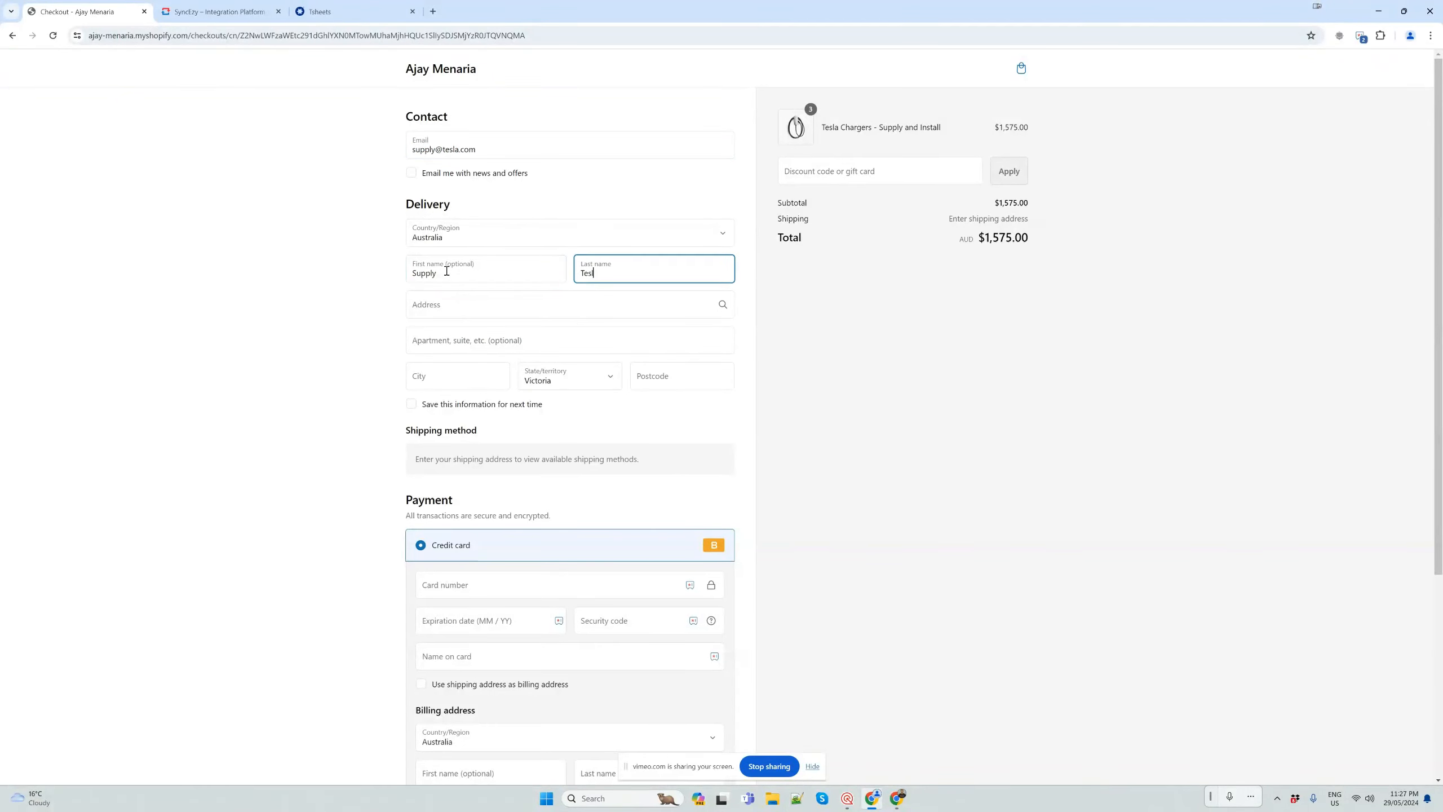
key("shift+Tab")
left_click(446, 271)
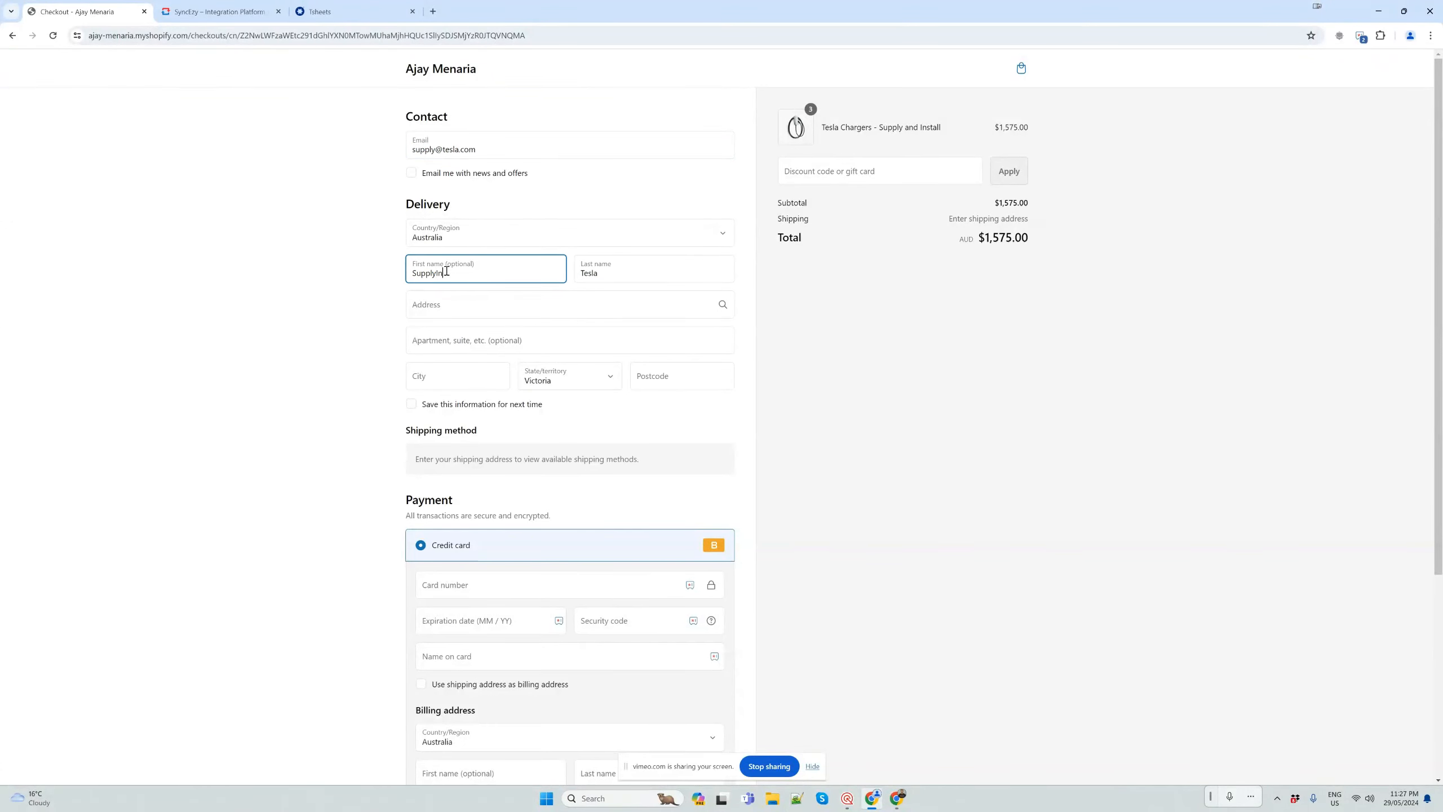
key("Tab")
Fill in the delivery address by picking a suggested street address
left_click(501, 311)
type("22")
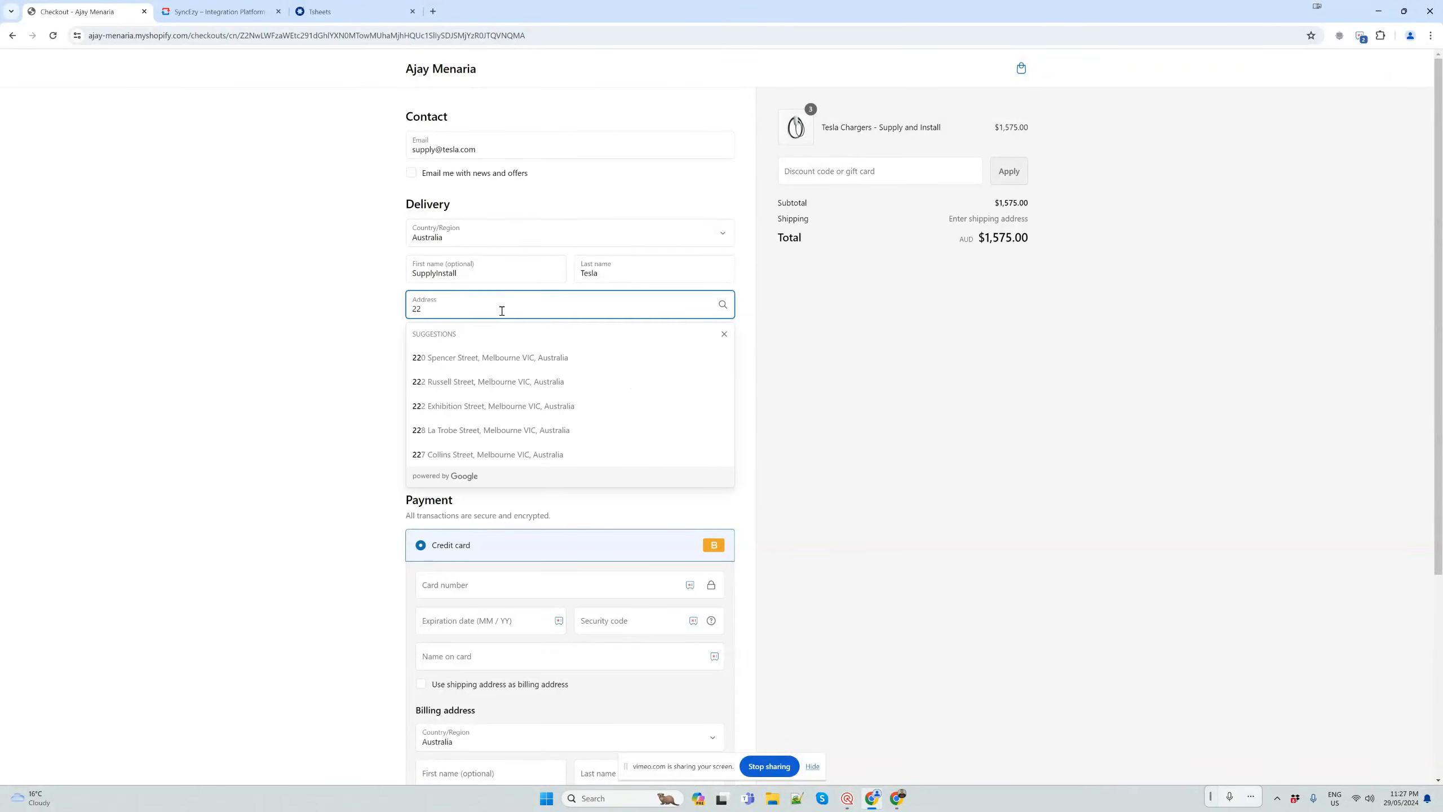
left_click(505, 358)
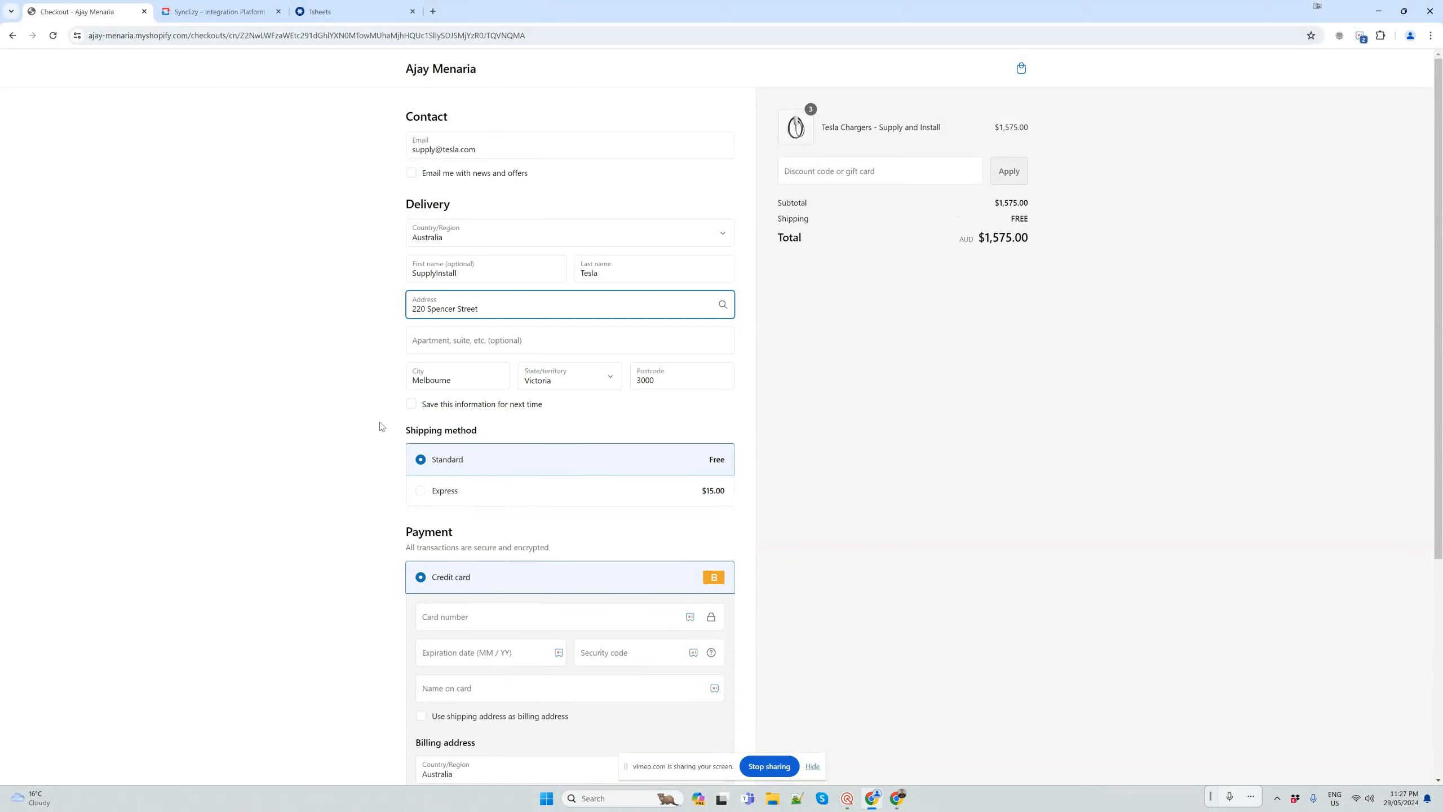
Enter the credit card number, expiration date and a three-digit security code in the payment details
scroll(499, 366, "down", 5)
left_click(495, 337)
type("1")
left_click(472, 373)
type("11")
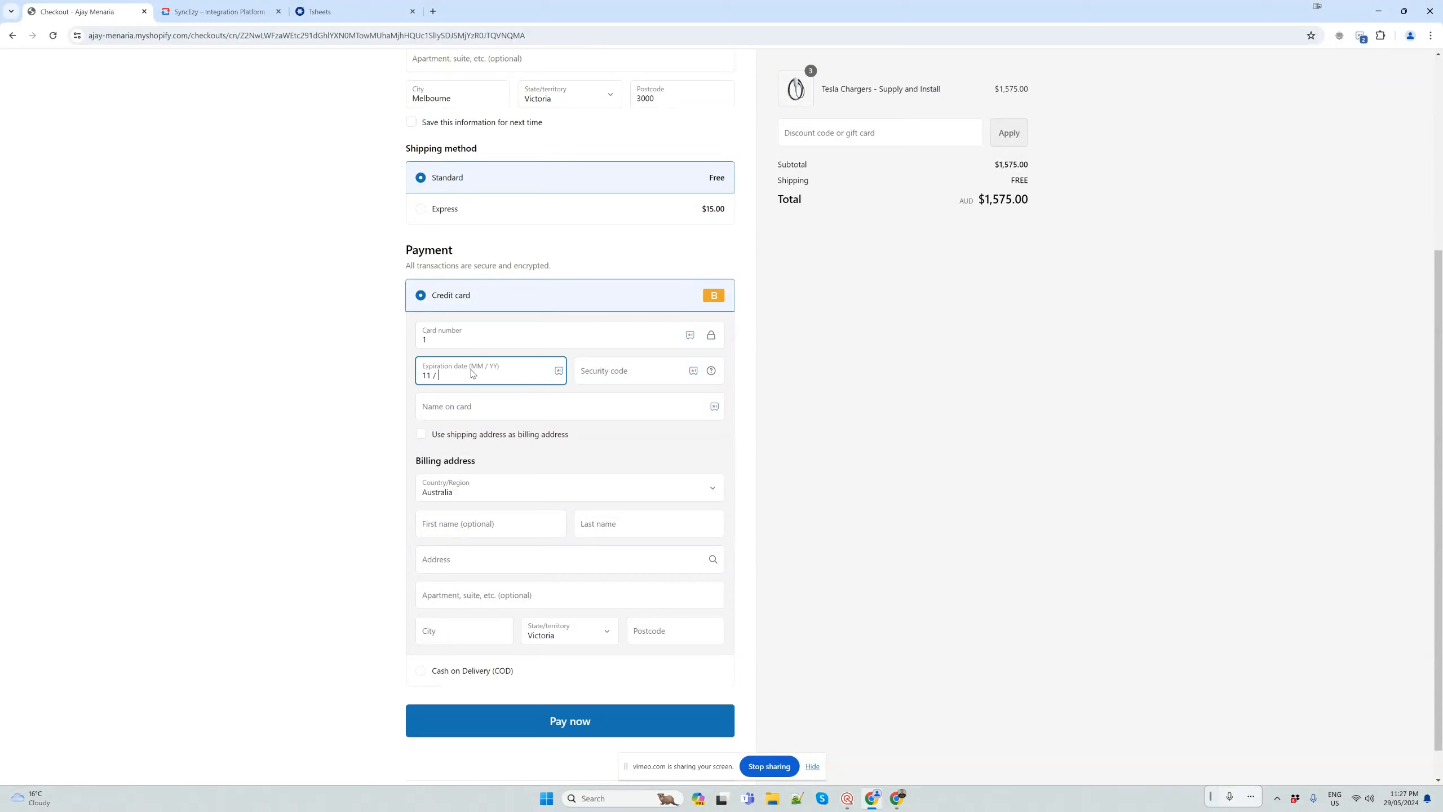
left_click(618, 372)
type("1111")
left_click(581, 412)
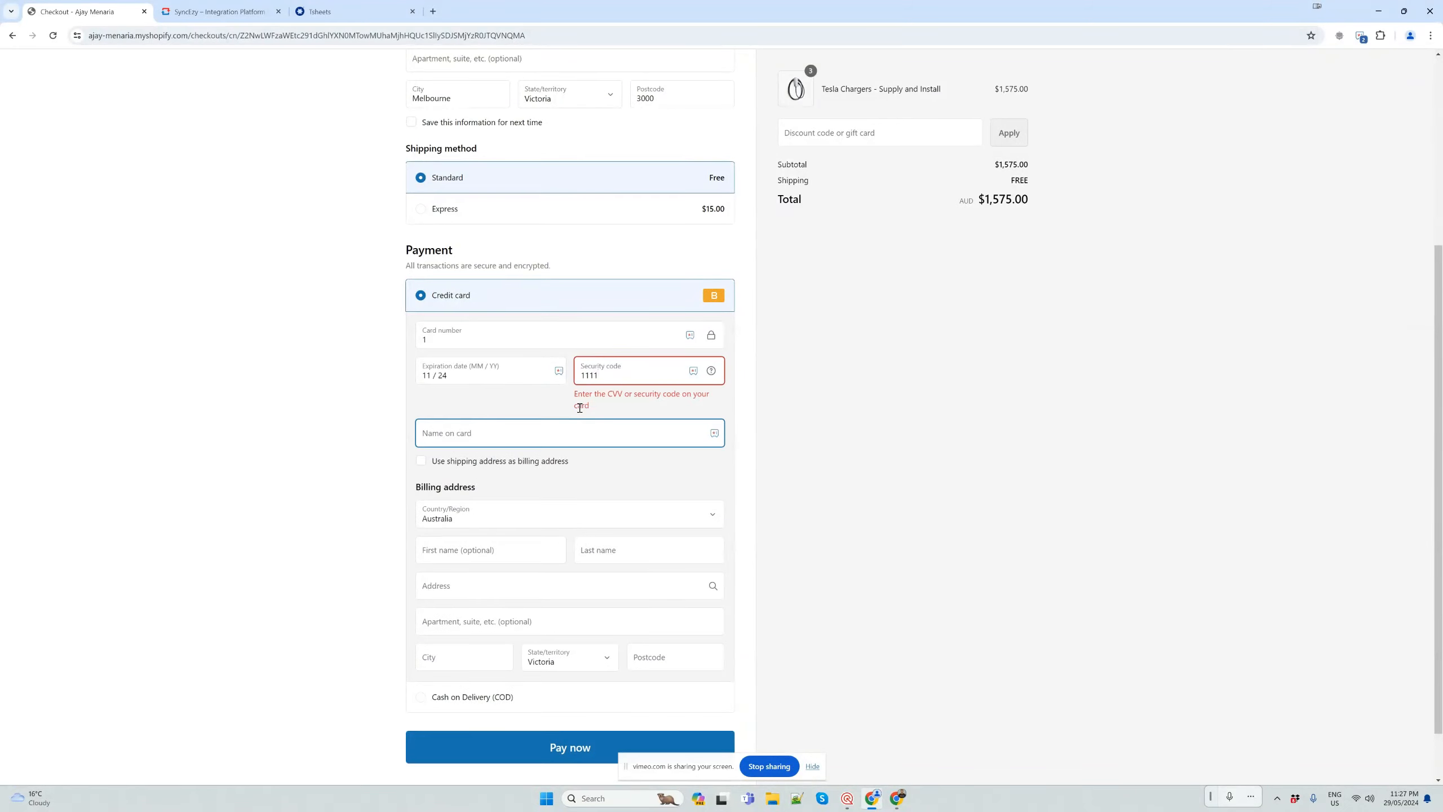
left_click(604, 380)
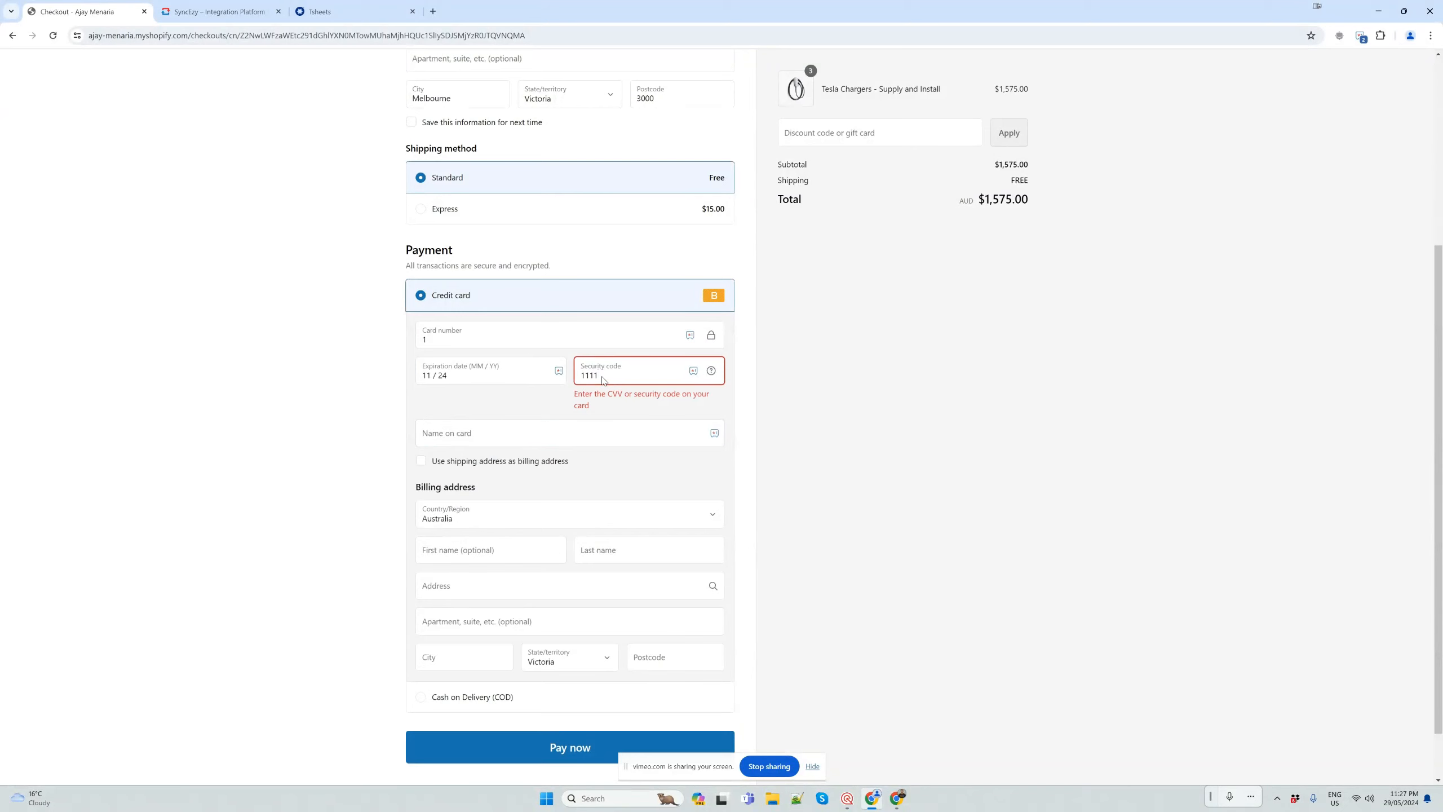
key("BackSpace")
Fill in the name on card, use the shipping address as billing address, and submit the payment
left_click(511, 408)
type("sd")
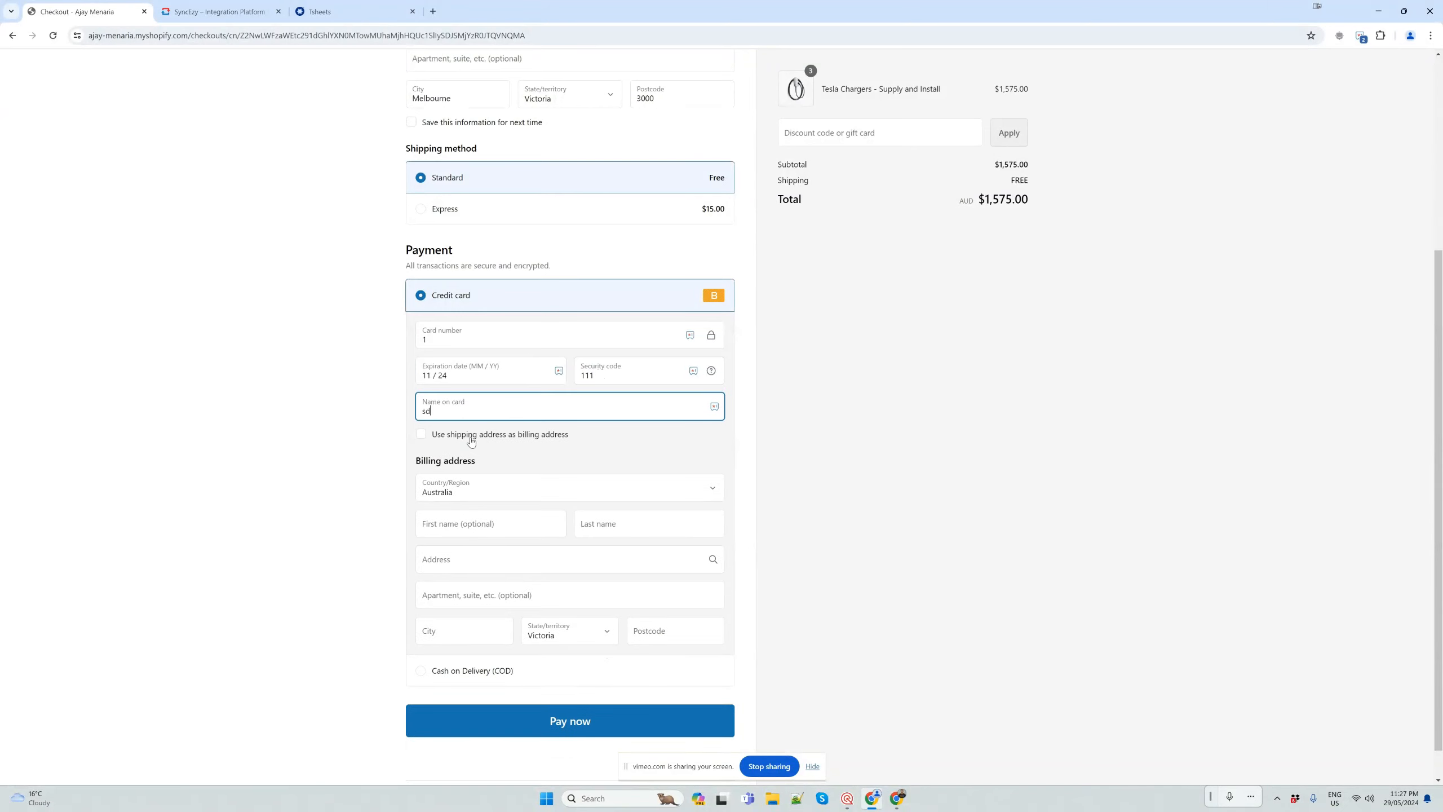
left_click(481, 435)
left_click(565, 686)
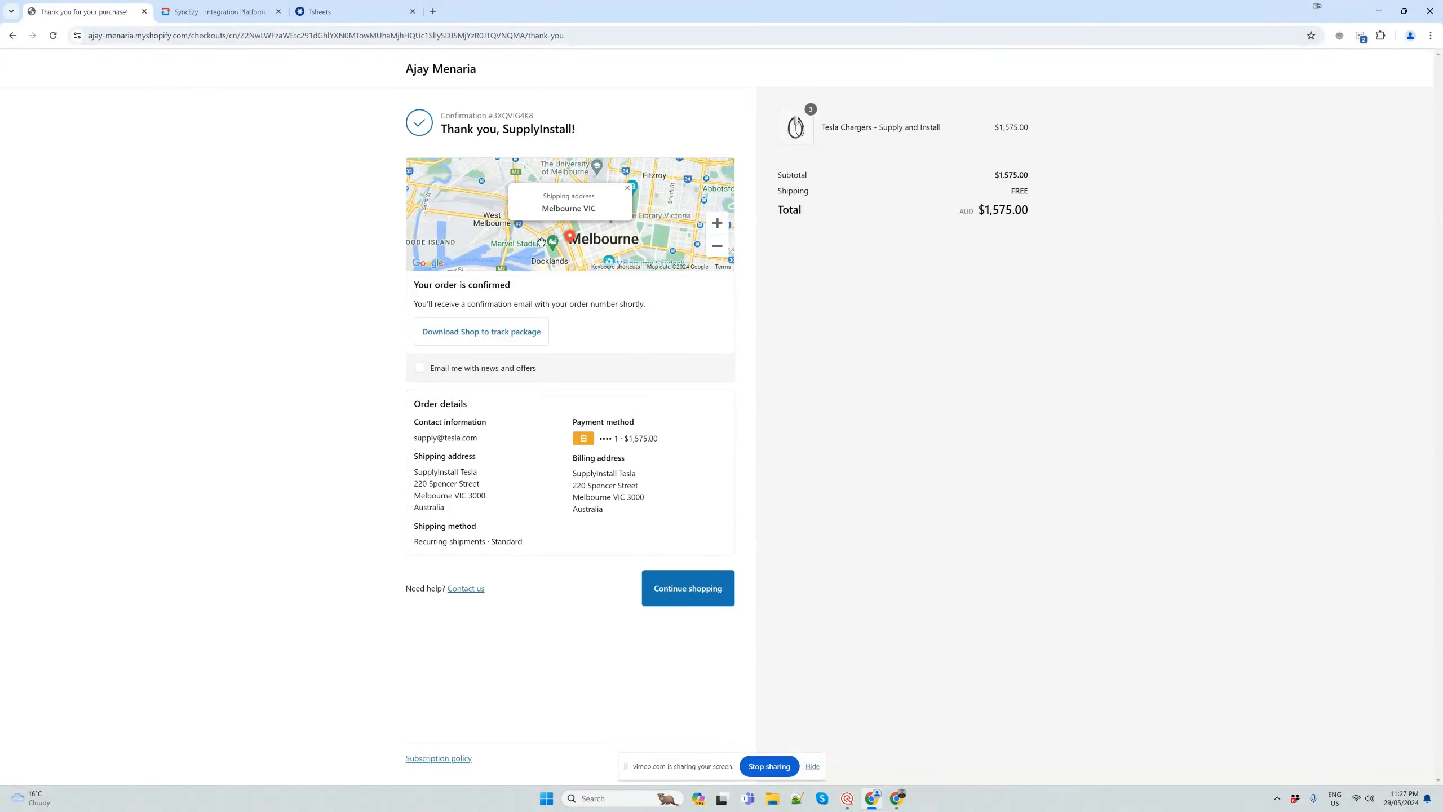
Refresh the webhook_requests data in SyncEzy and examine the newest entry's status and timestamp columns
double_click(563, 135)
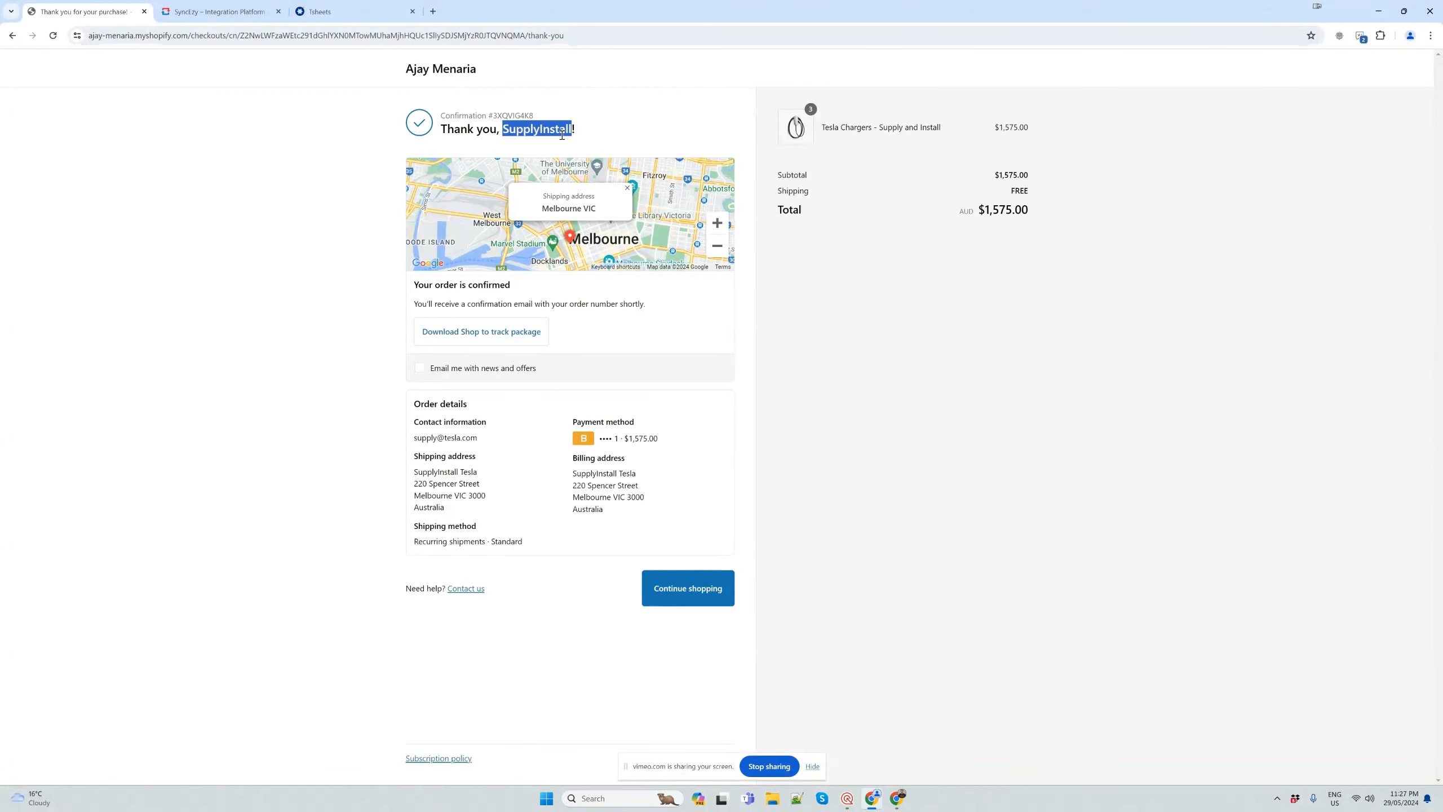
left_click(208, 11)
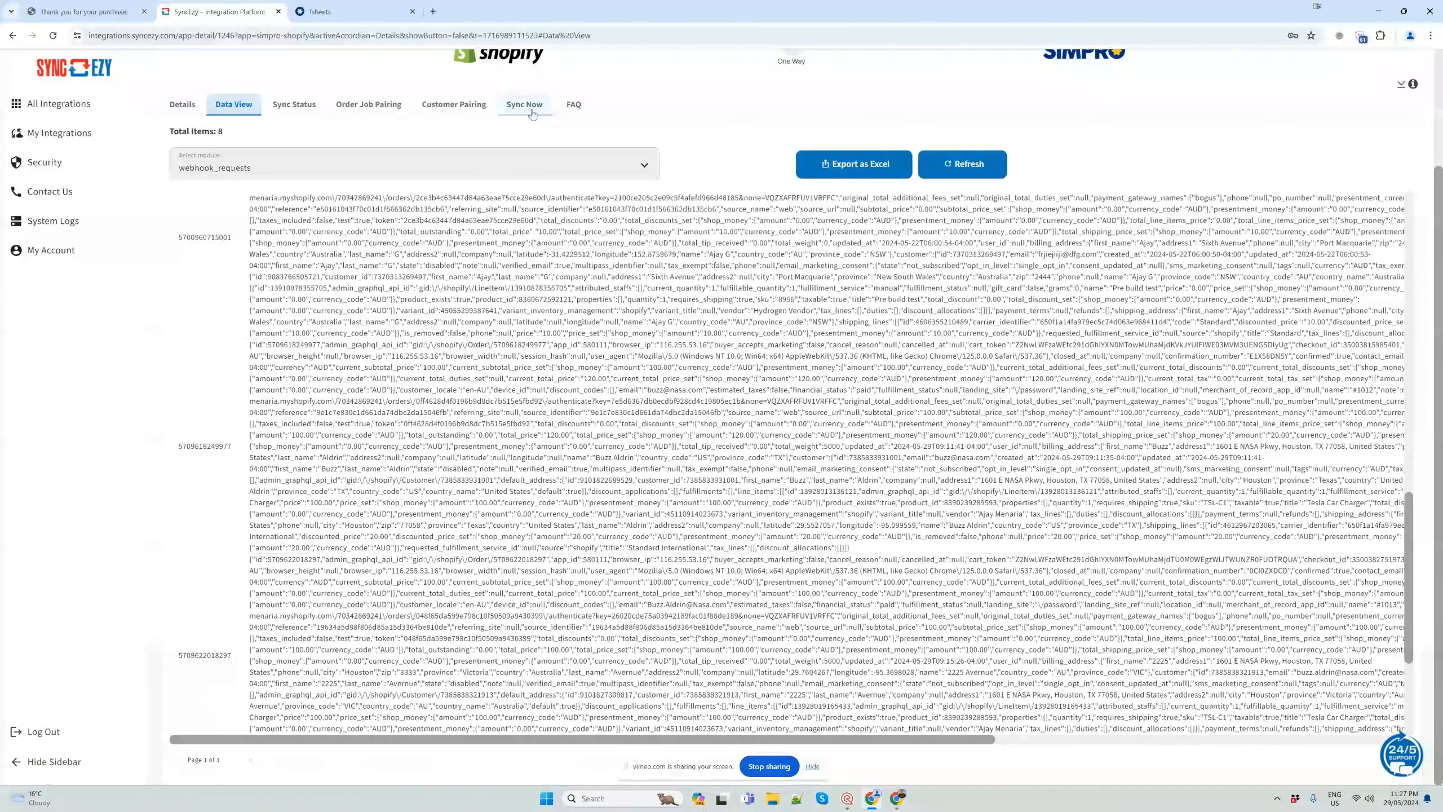
scroll(854, 417, "down", 1)
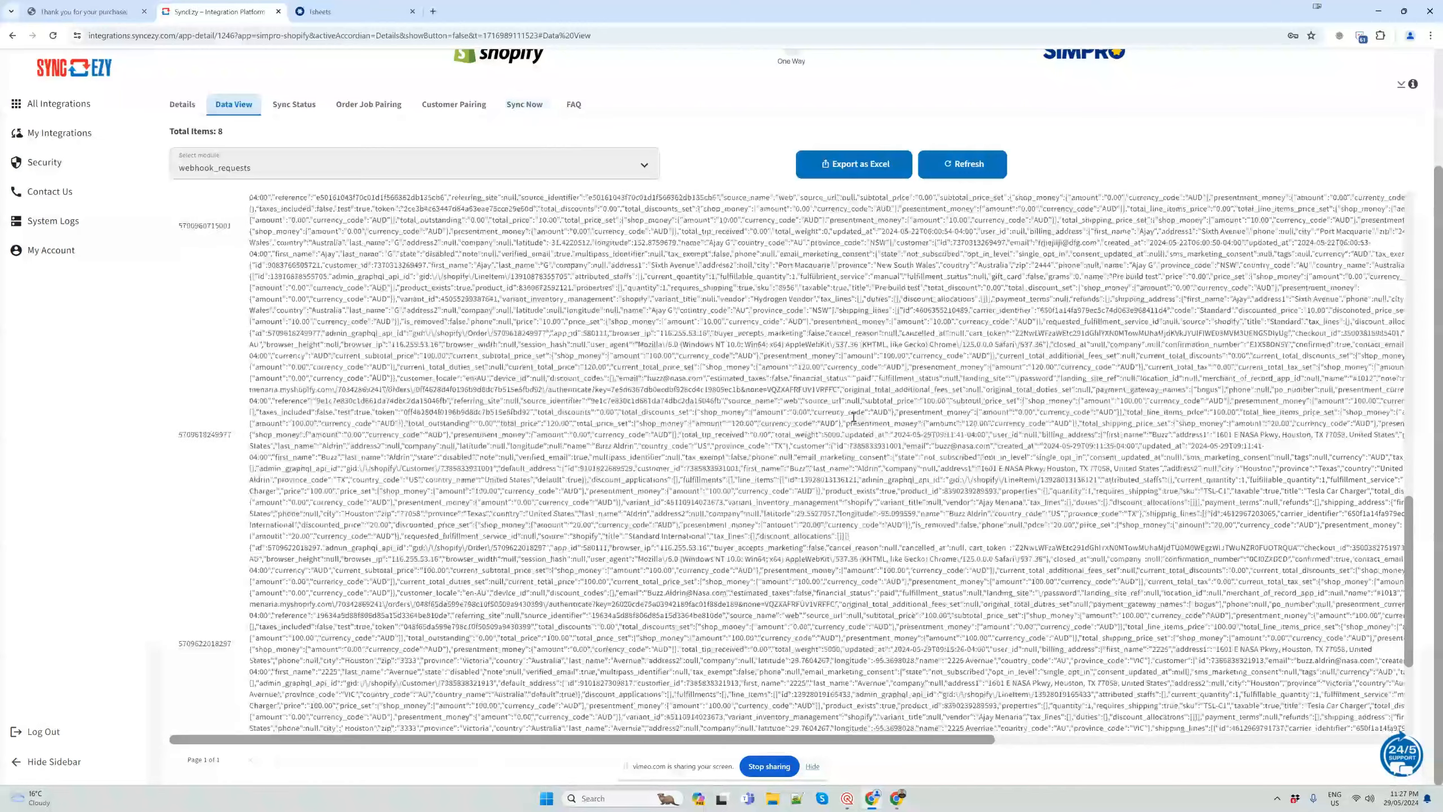
scroll(853, 416, "down", 3)
left_click(964, 164)
scroll(953, 622, "down", 1)
scroll(953, 623, "down", 10)
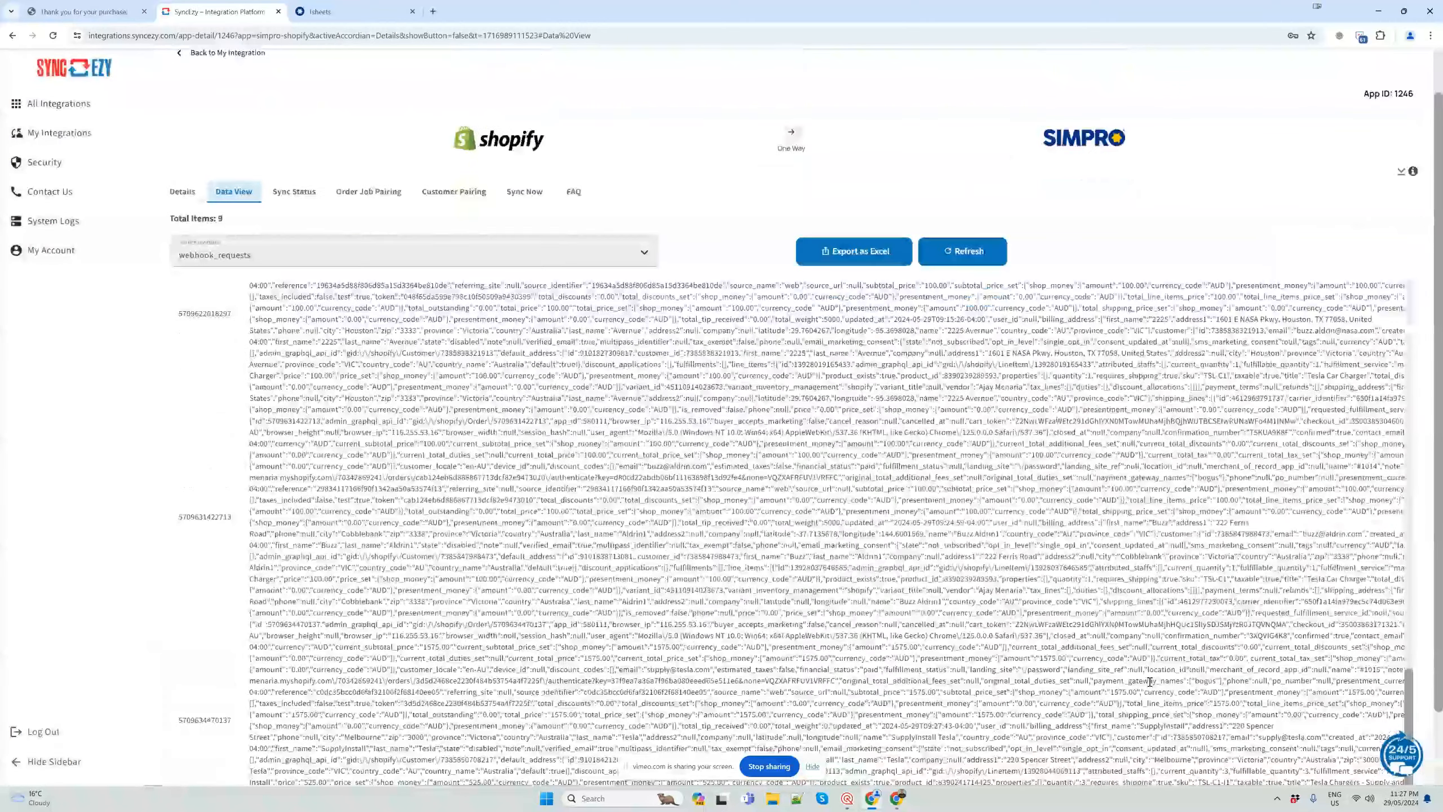
scroll(1149, 682, "down", 2)
scroll(1097, 751, "right", 10)
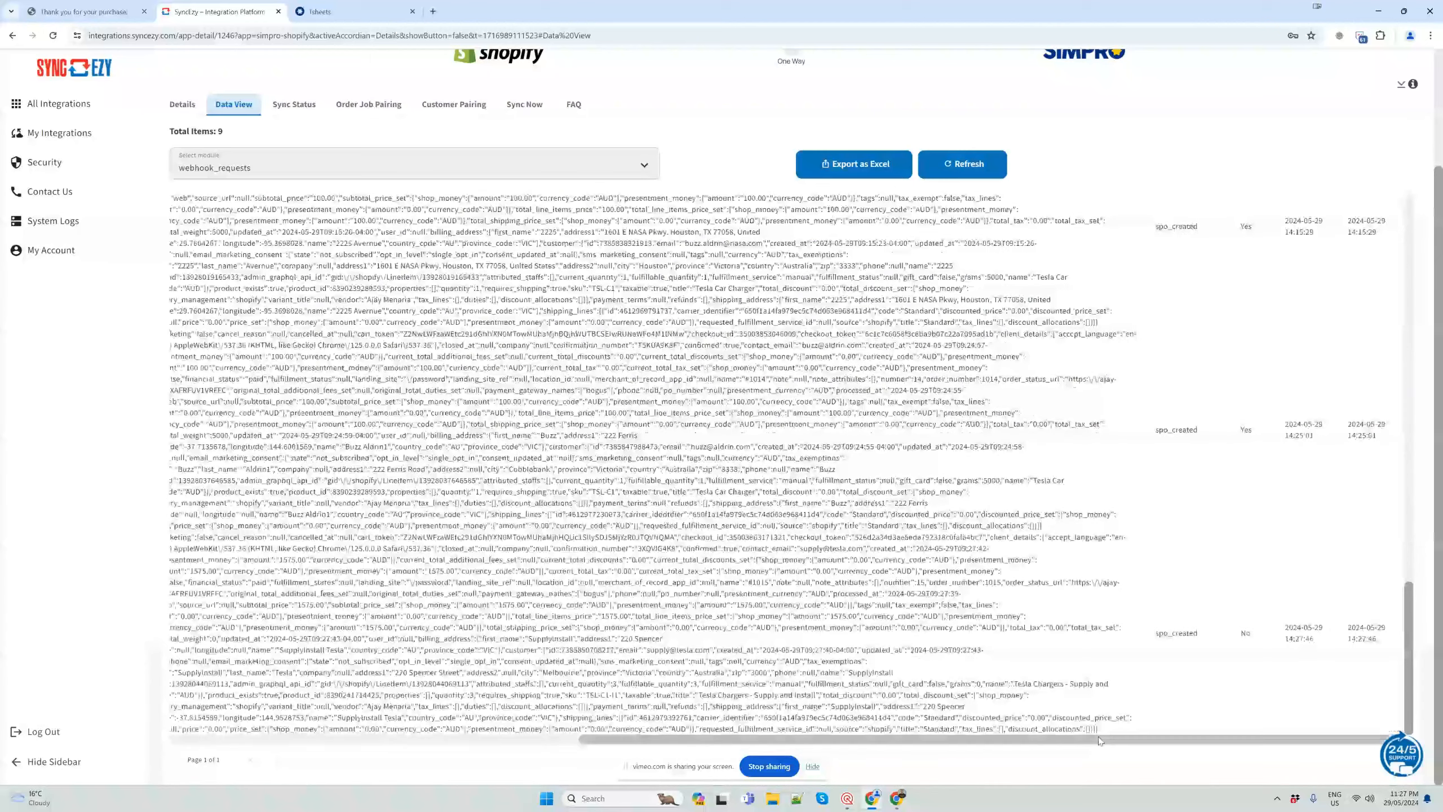
Check the newest webhook request's processed flag and run a manual sync of the Shopify-simPRO integration
left_click_drag(1240, 633, 1256, 637)
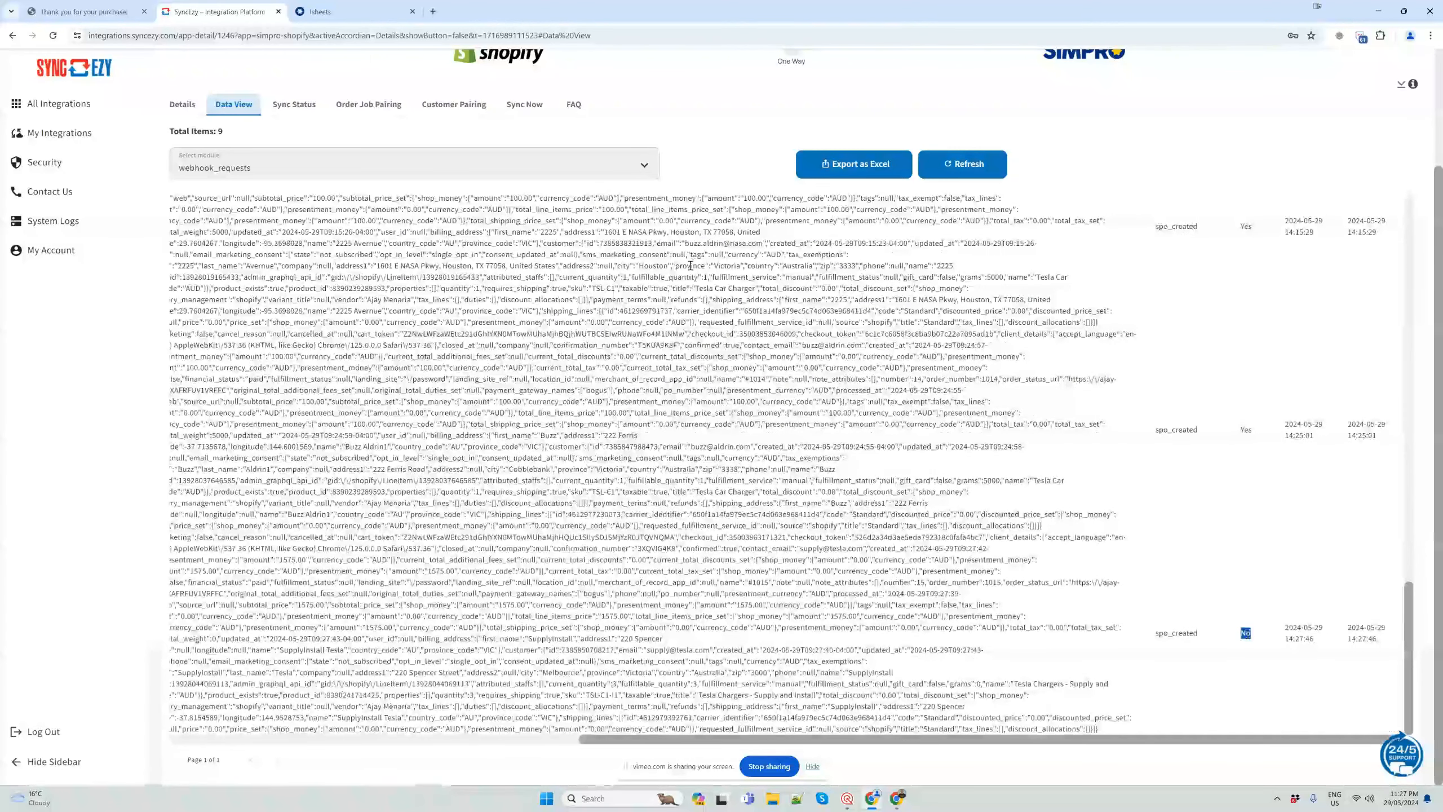
left_click(524, 104)
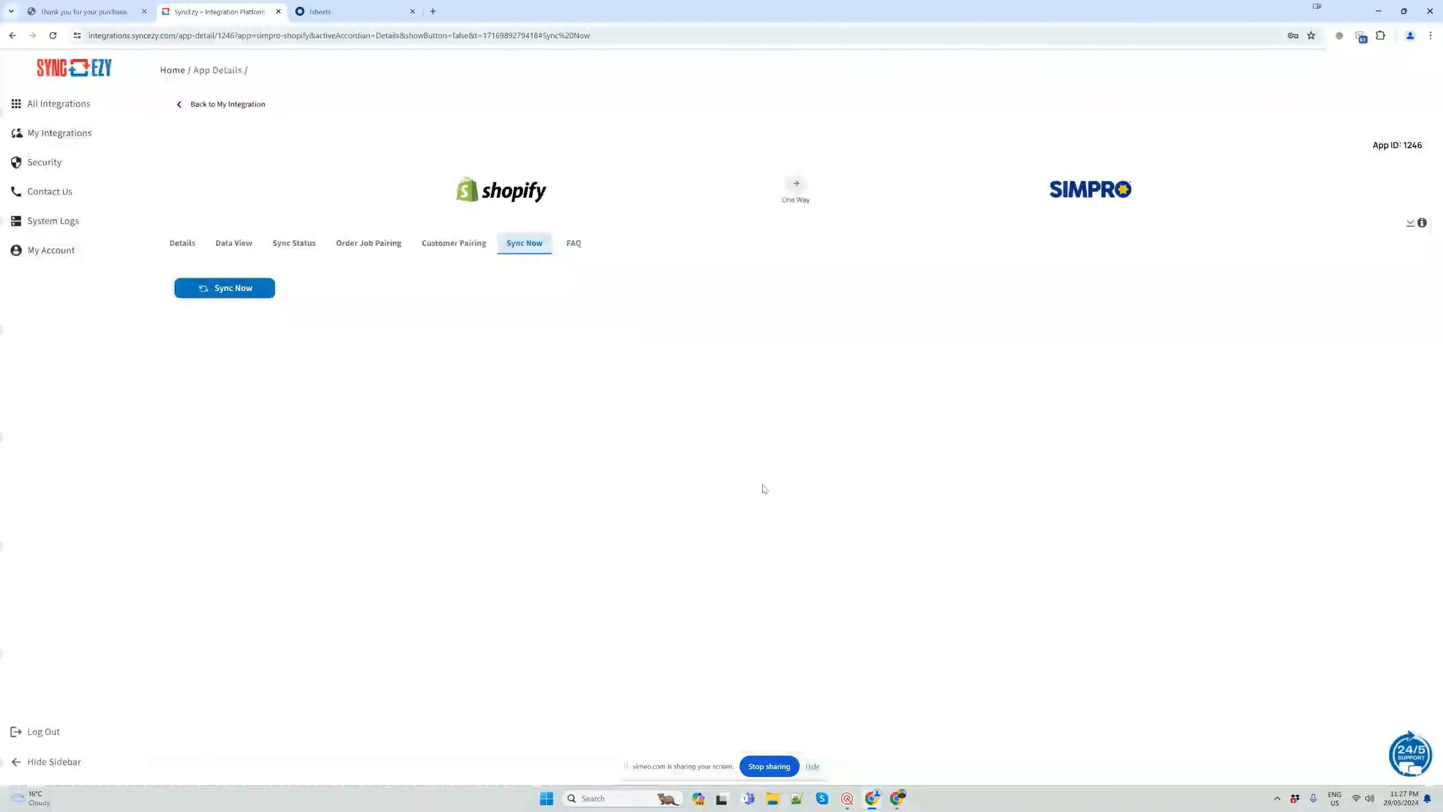
left_click(226, 291)
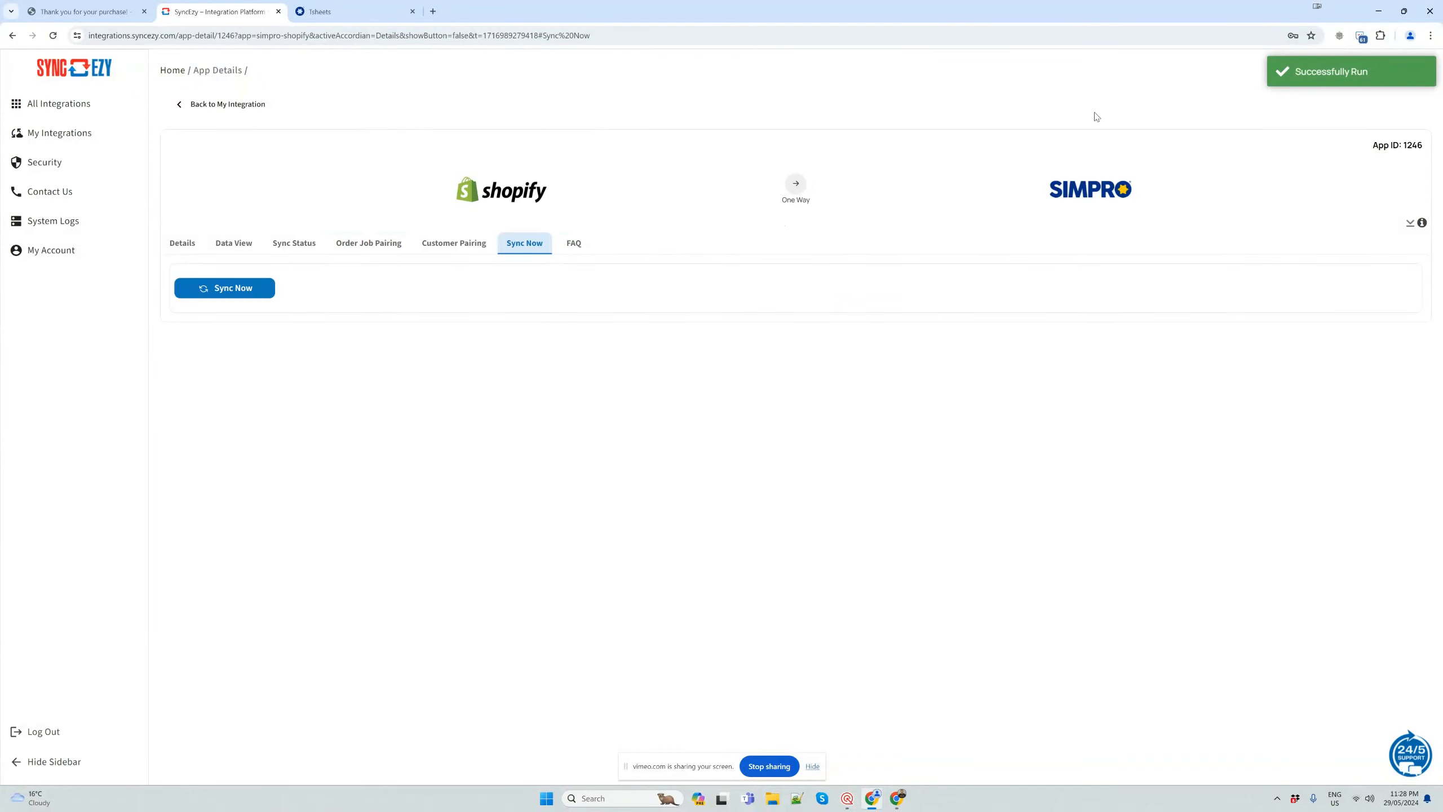
left_click(387, 12)
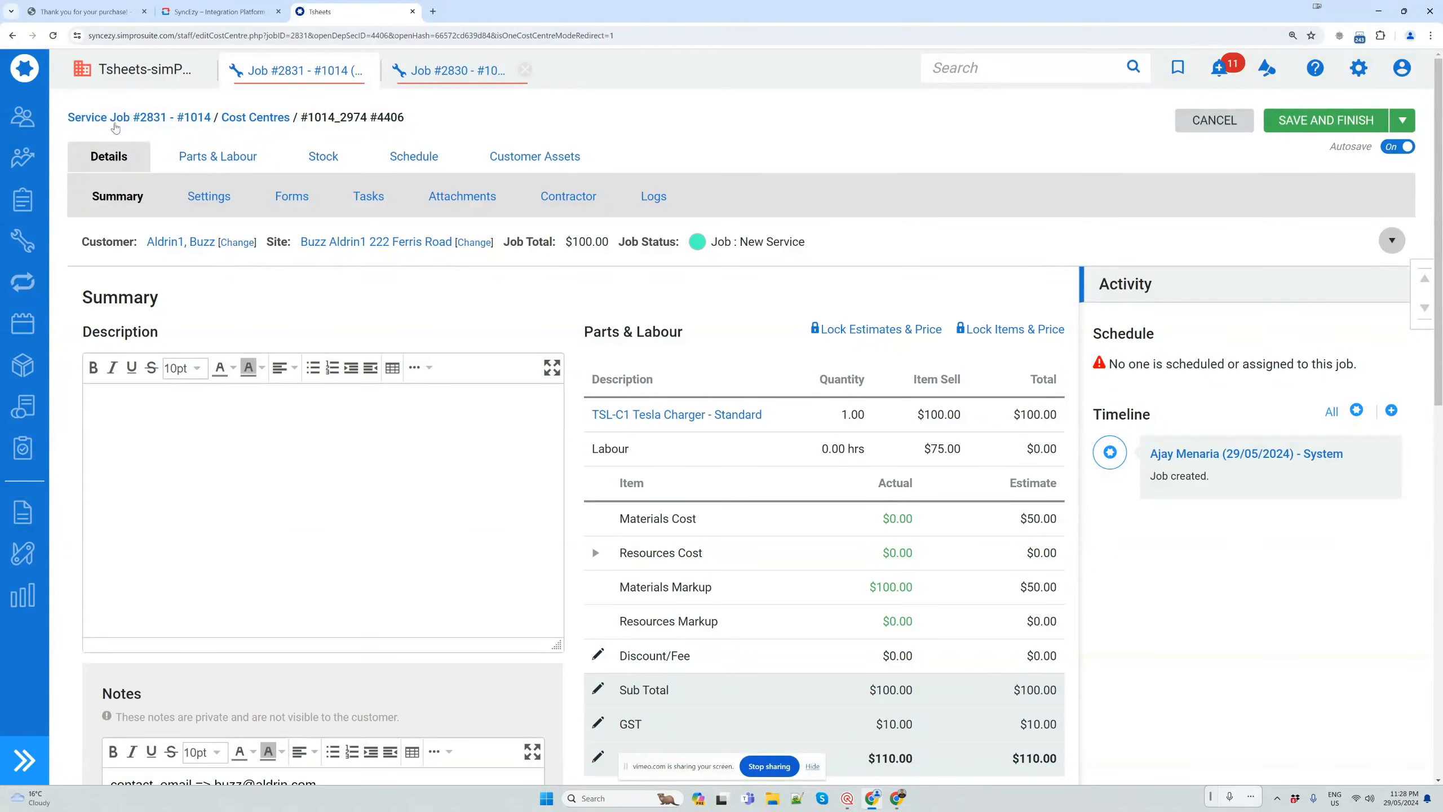
mouse_move(23, 280)
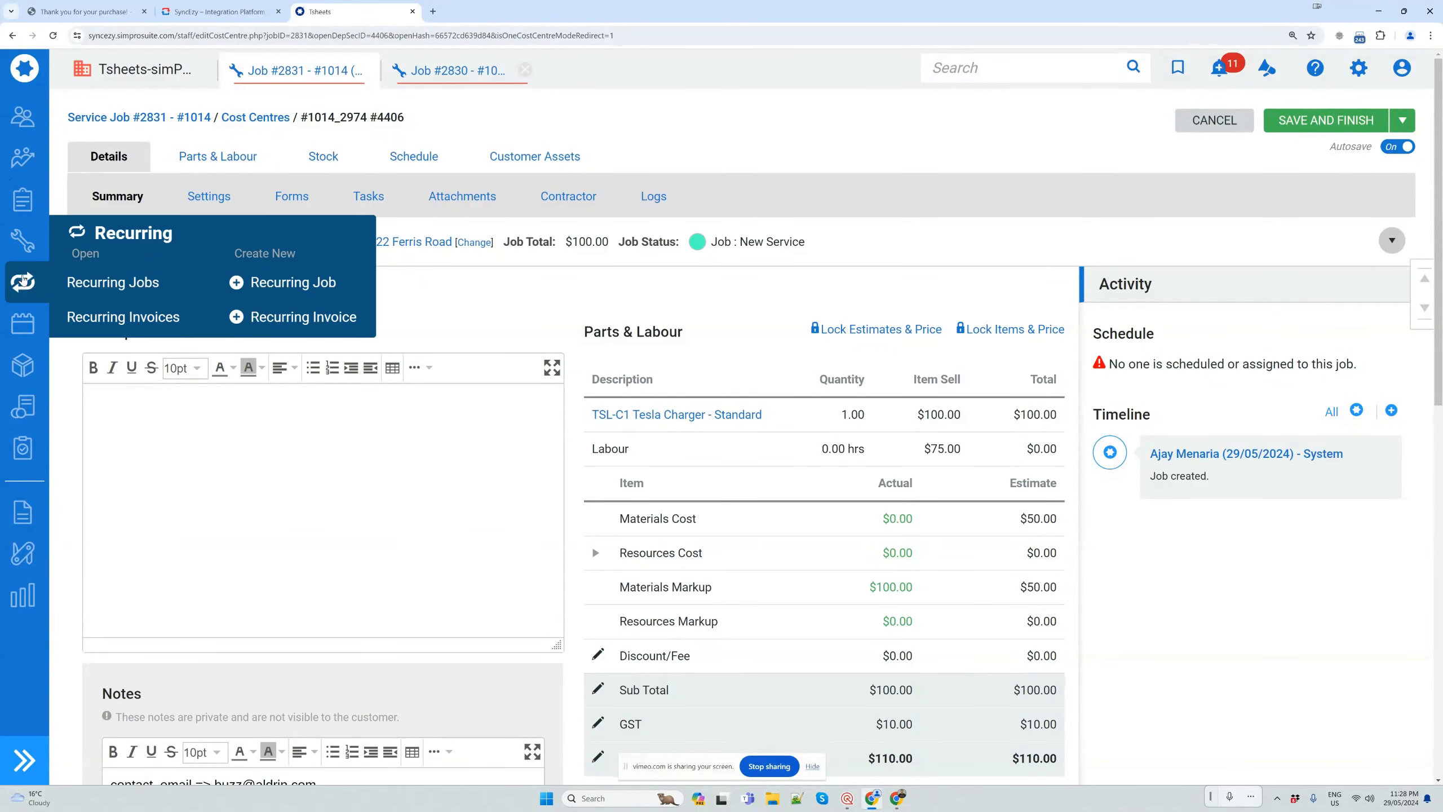
mouse_move(24, 251)
left_click(108, 250)
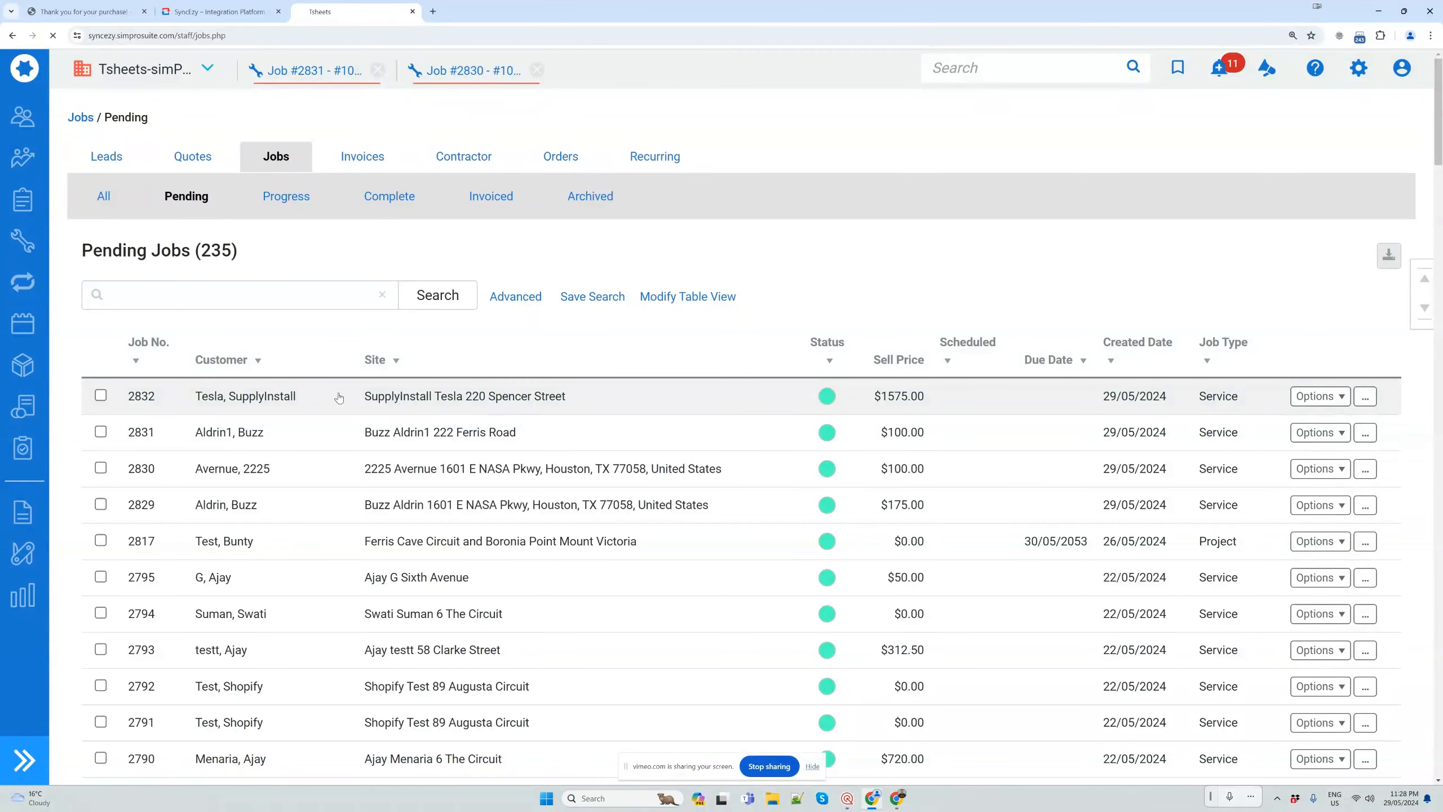
left_click(537, 398)
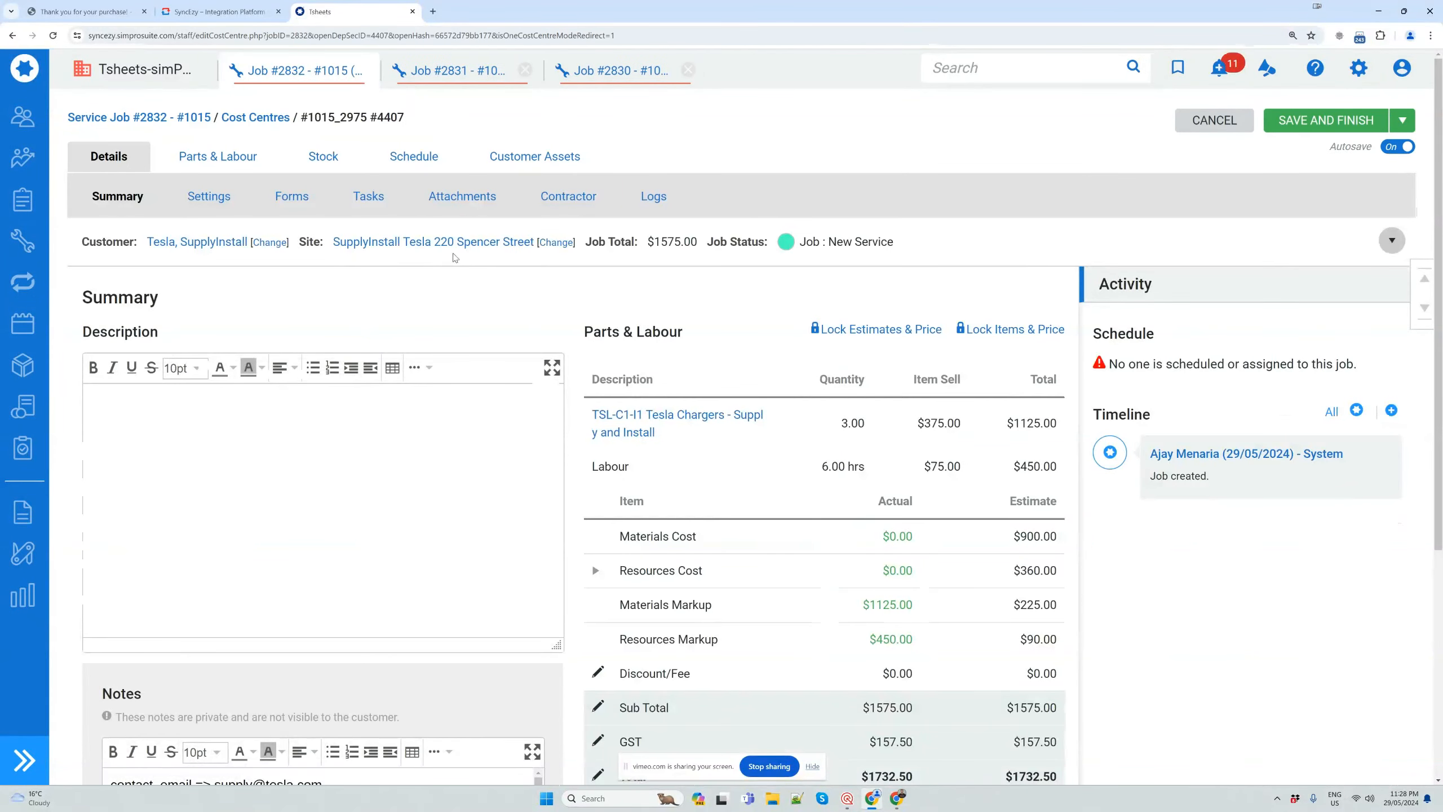
Check the quantity of the Tesla Chargers - Supply and Install line, and inspect its pre-build's details and build components
left_click(843, 425)
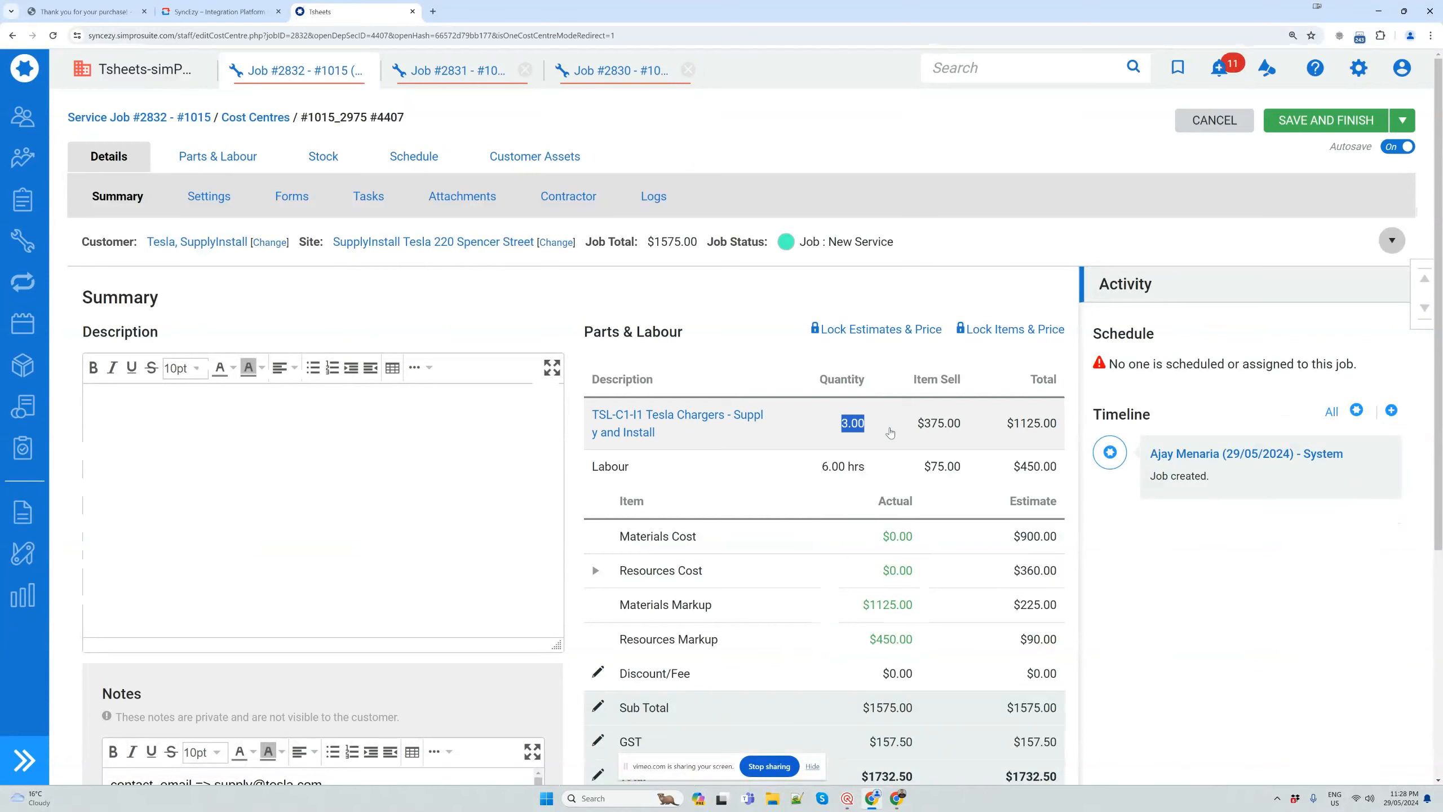
left_click(878, 425)
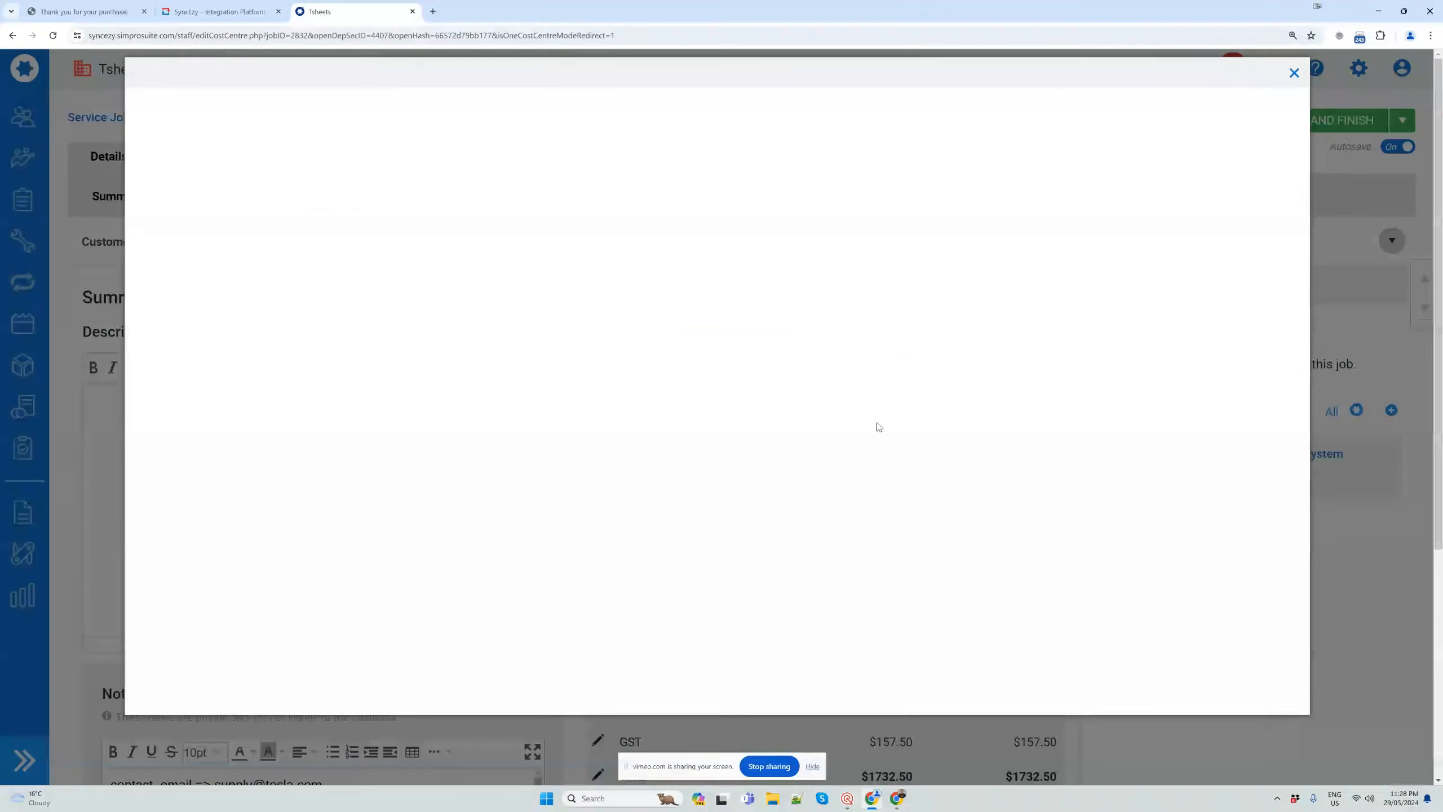
left_click(1295, 74)
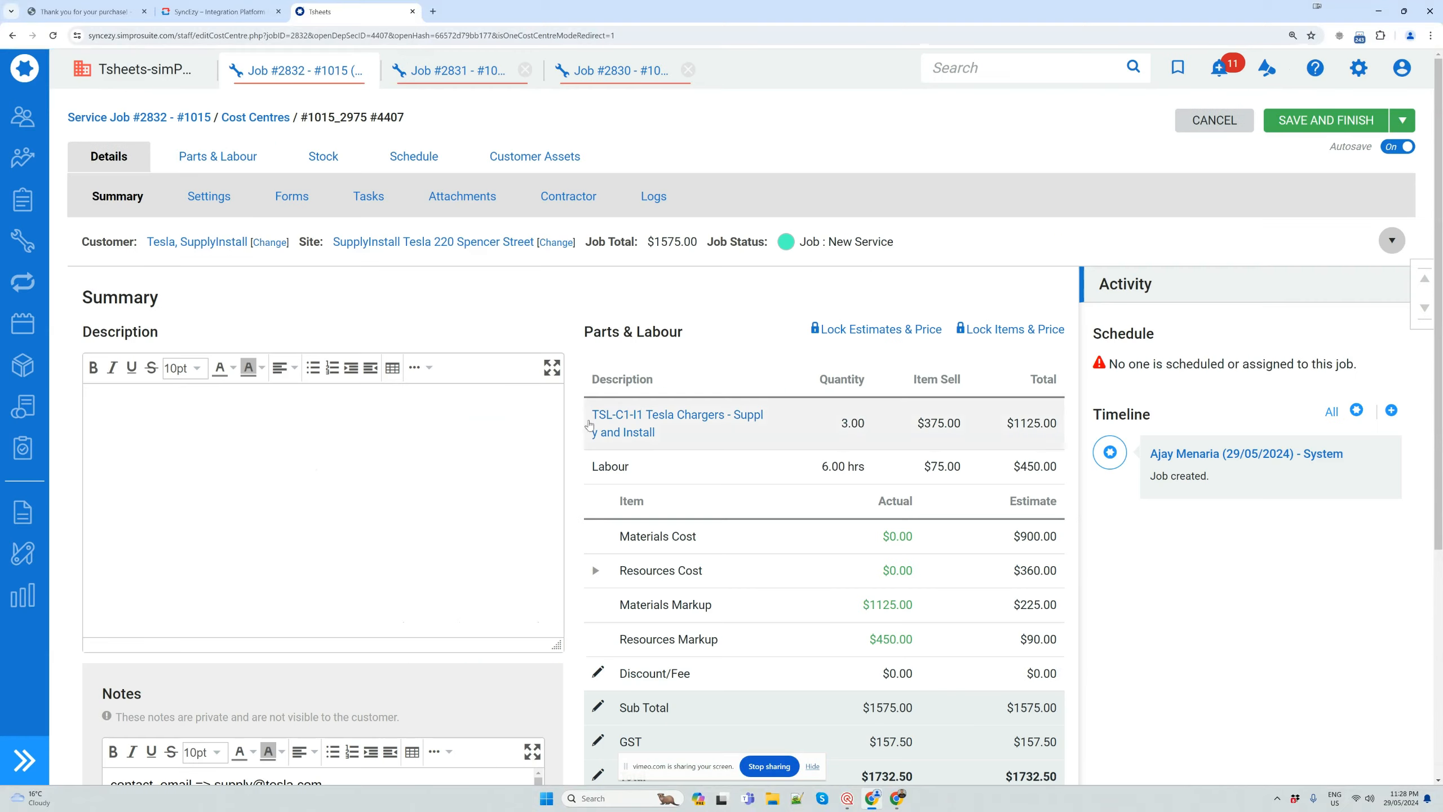
left_click(651, 417)
left_click(249, 158)
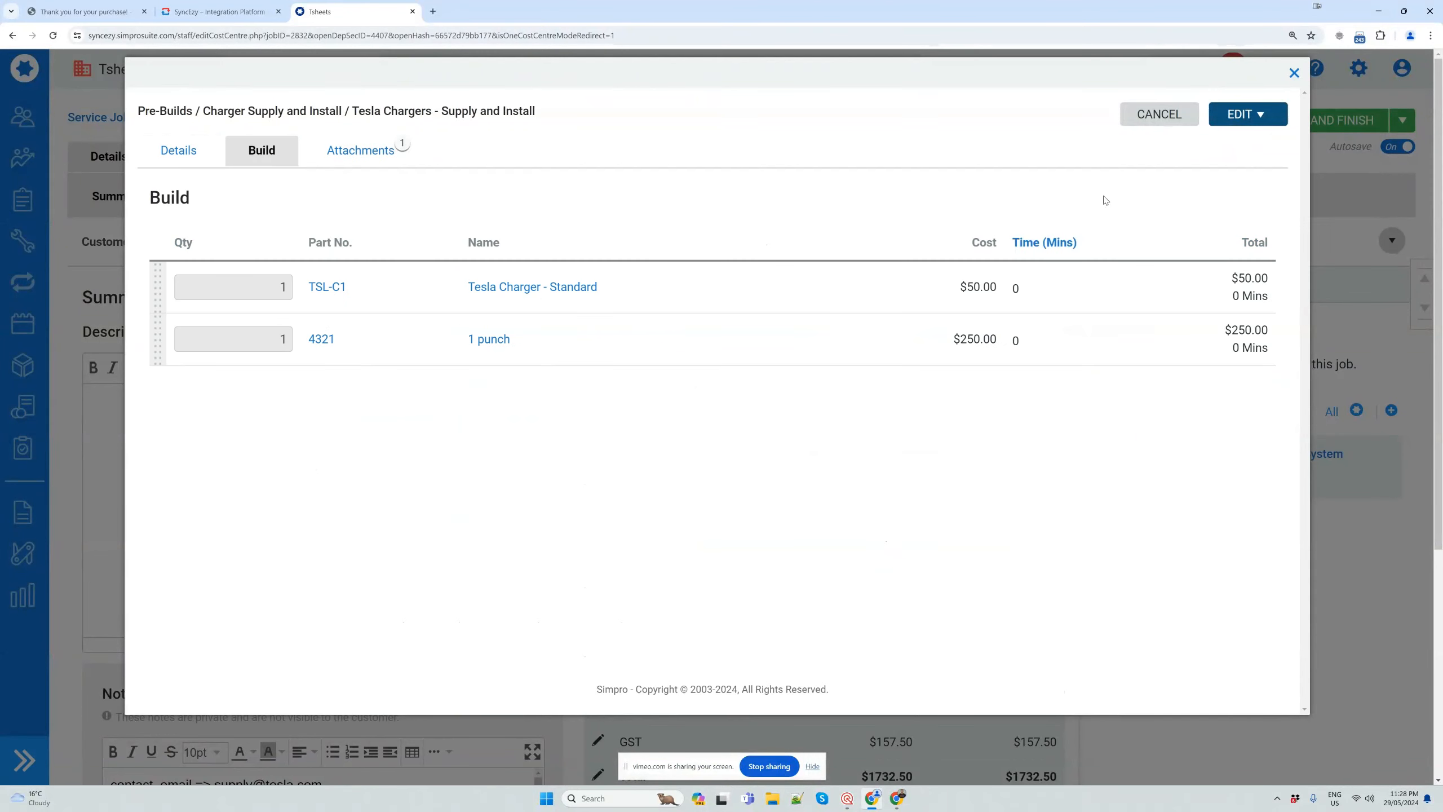
left_click(1294, 73)
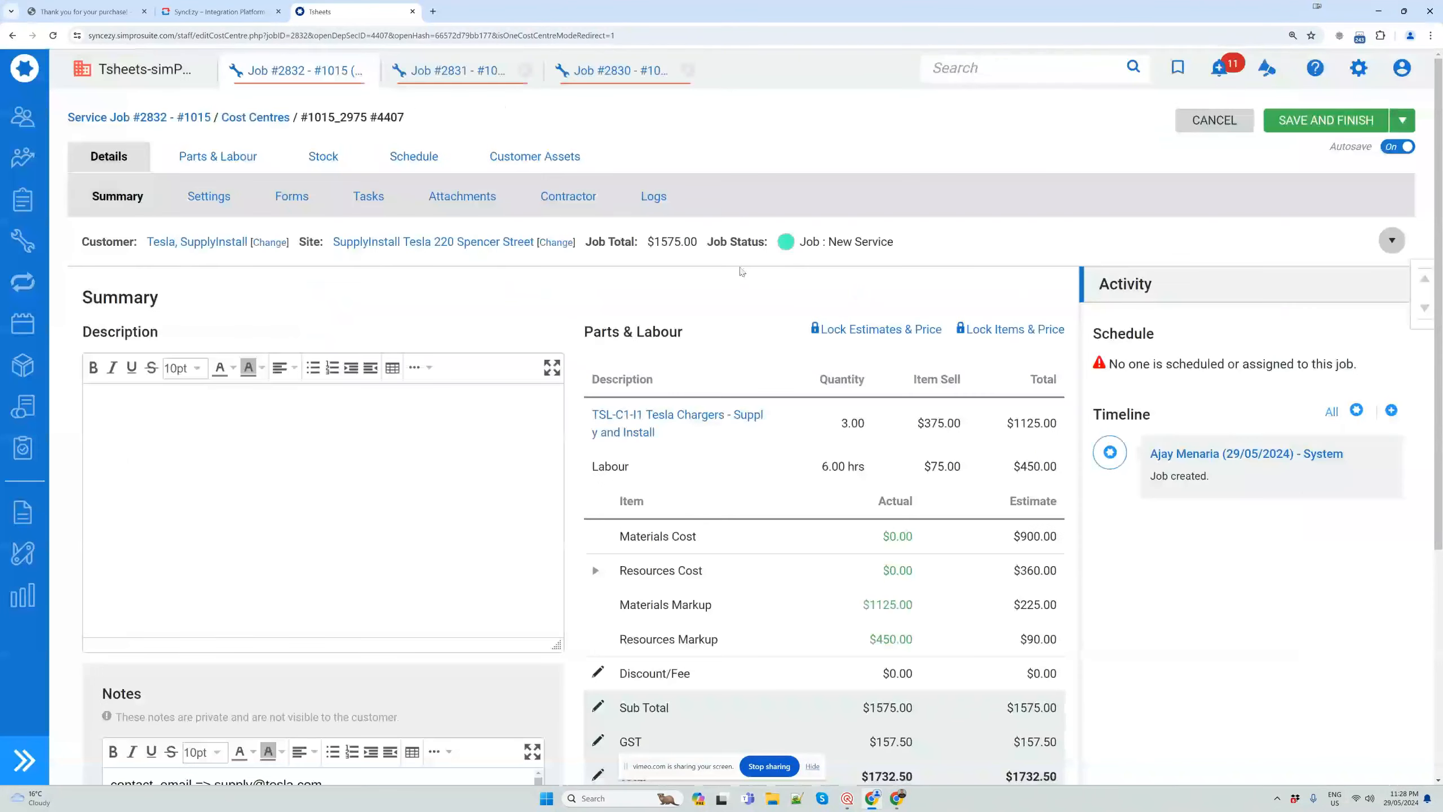
Review the job's cost breakdown and the Shopify order data in its private notes
scroll(434, 347, "down", 3)
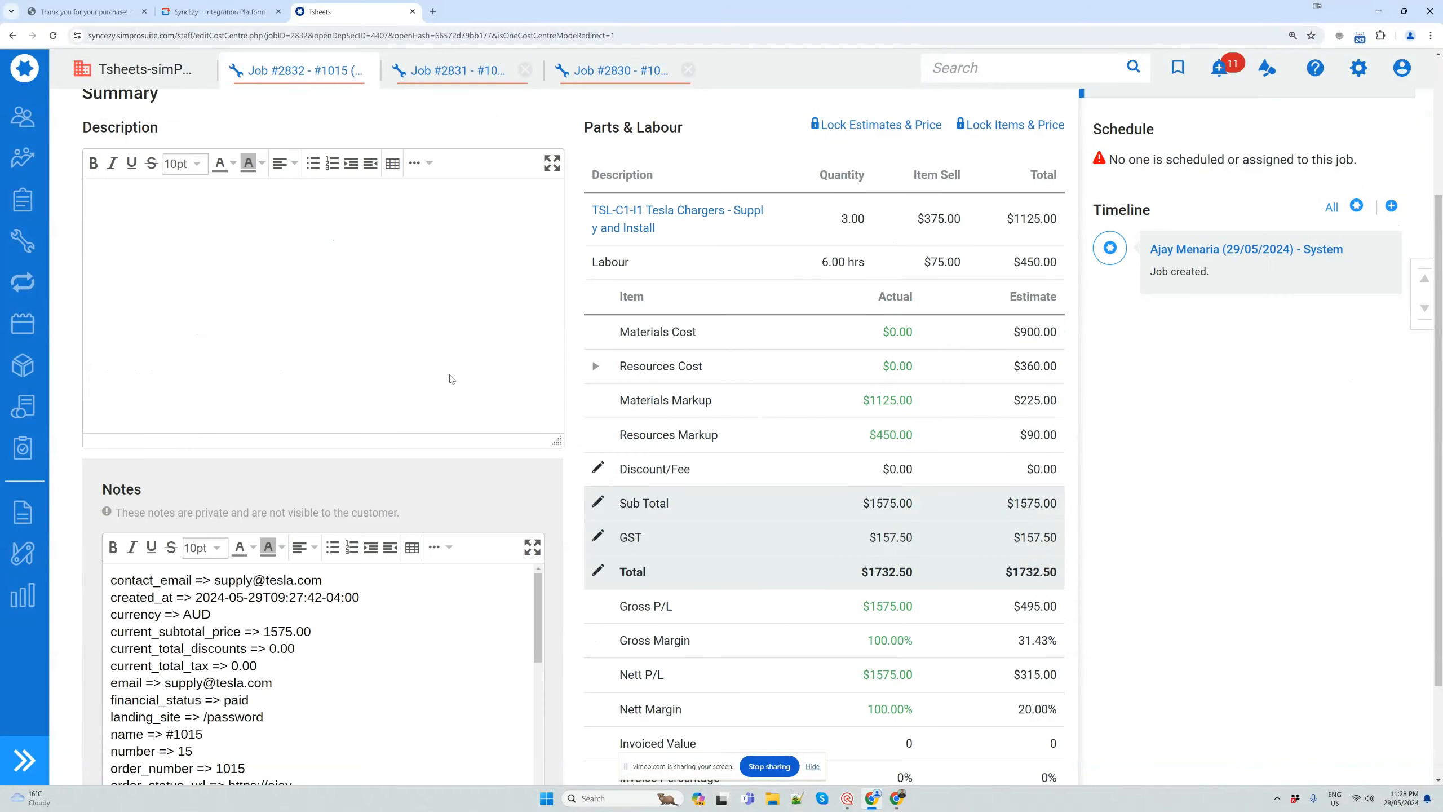
scroll(451, 380, "down", 2)
scroll(918, 392, "up", 5)
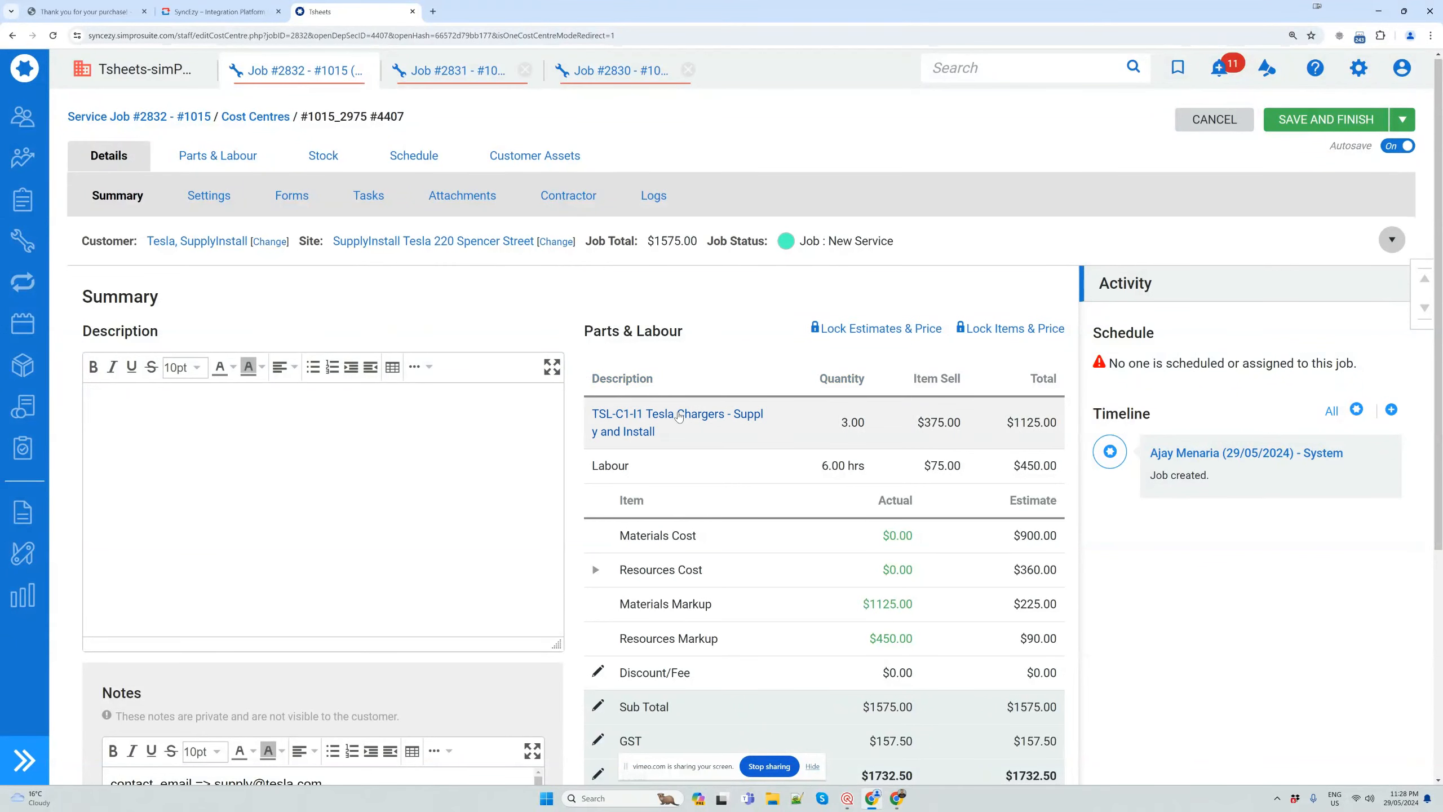
Examine the description and part number in the Tesla Chargers - Supply and Install pre-build's details, and close them
left_click(676, 417)
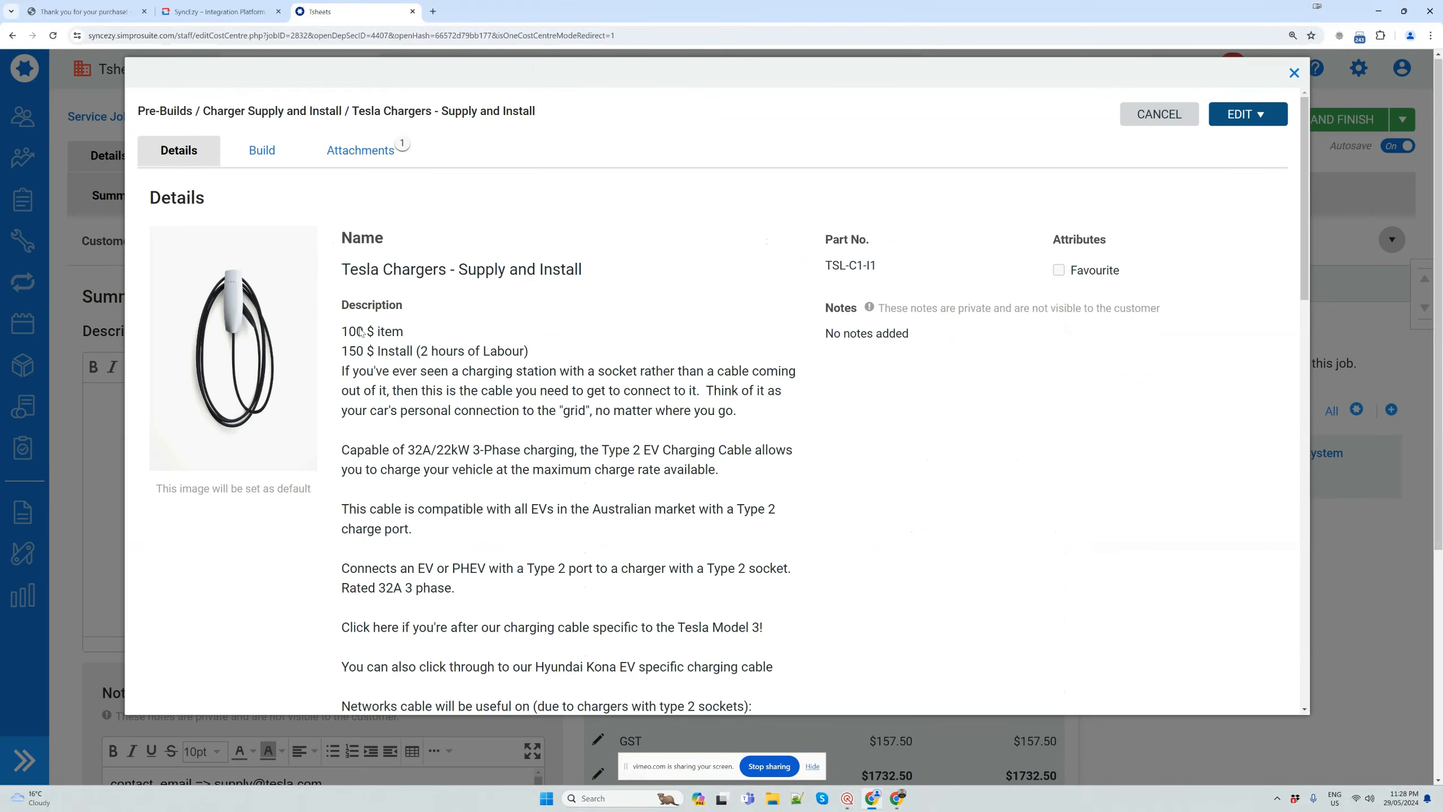
scroll(589, 468, "down", 5)
scroll(602, 483, "up", 5)
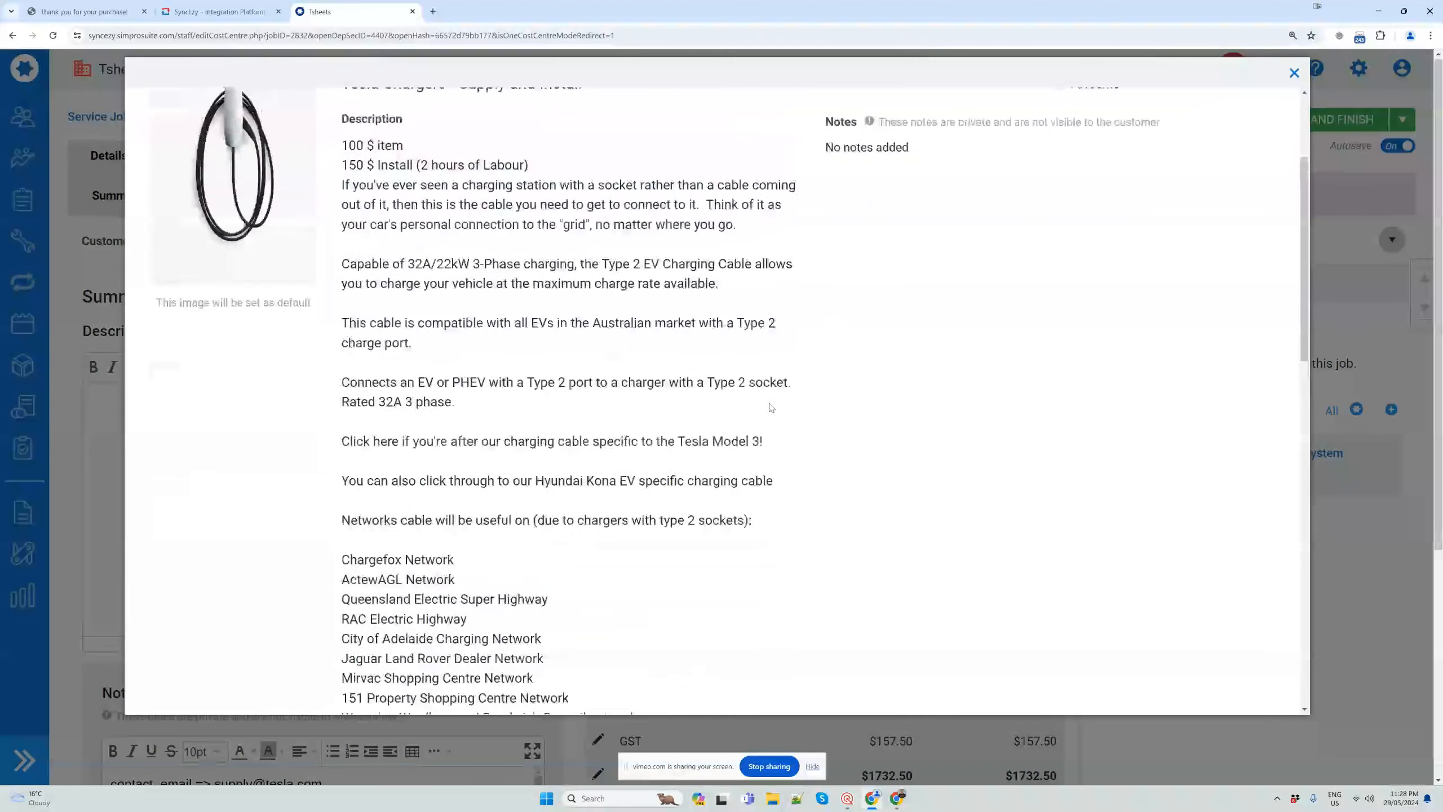
left_click_drag(879, 270, 827, 269)
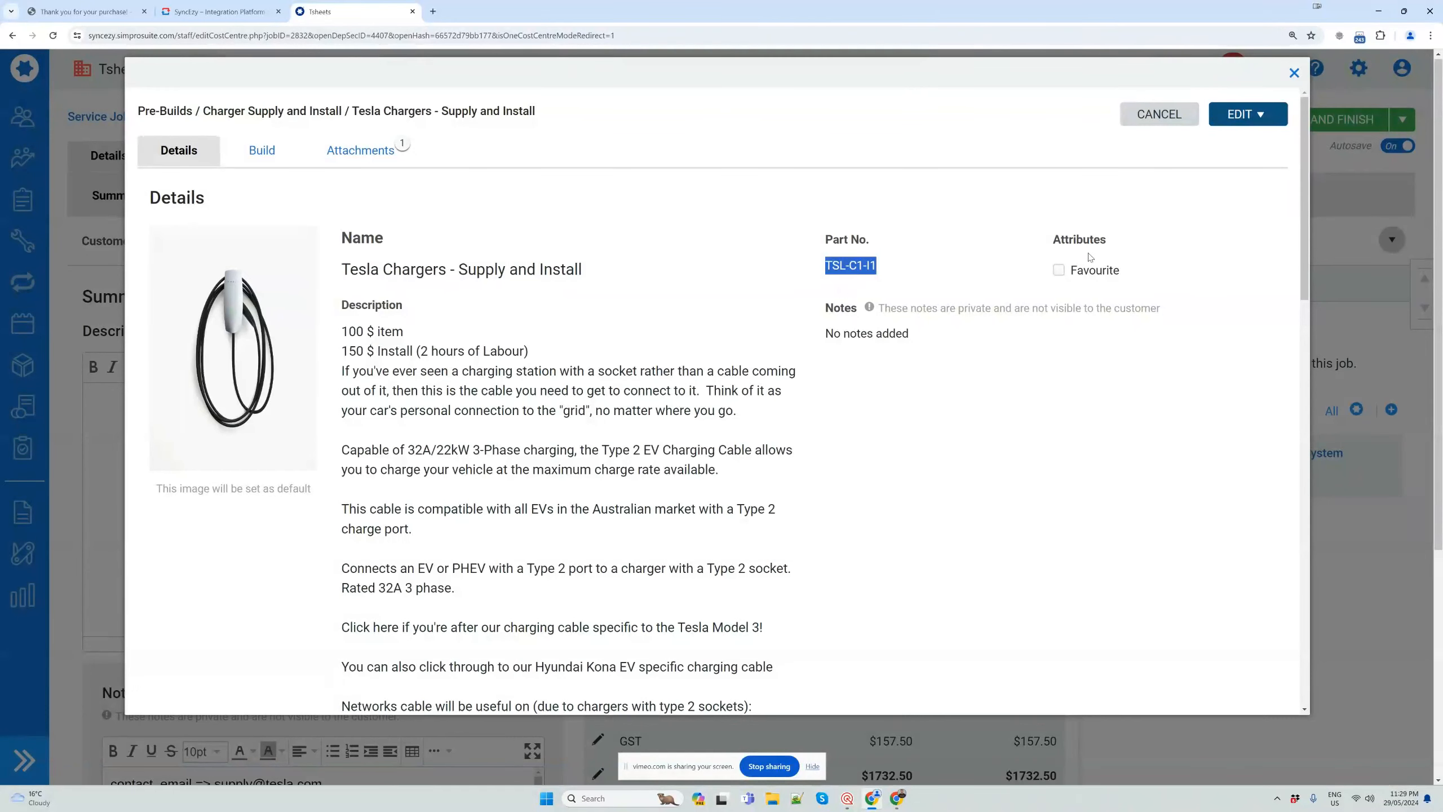
left_click(1295, 73)
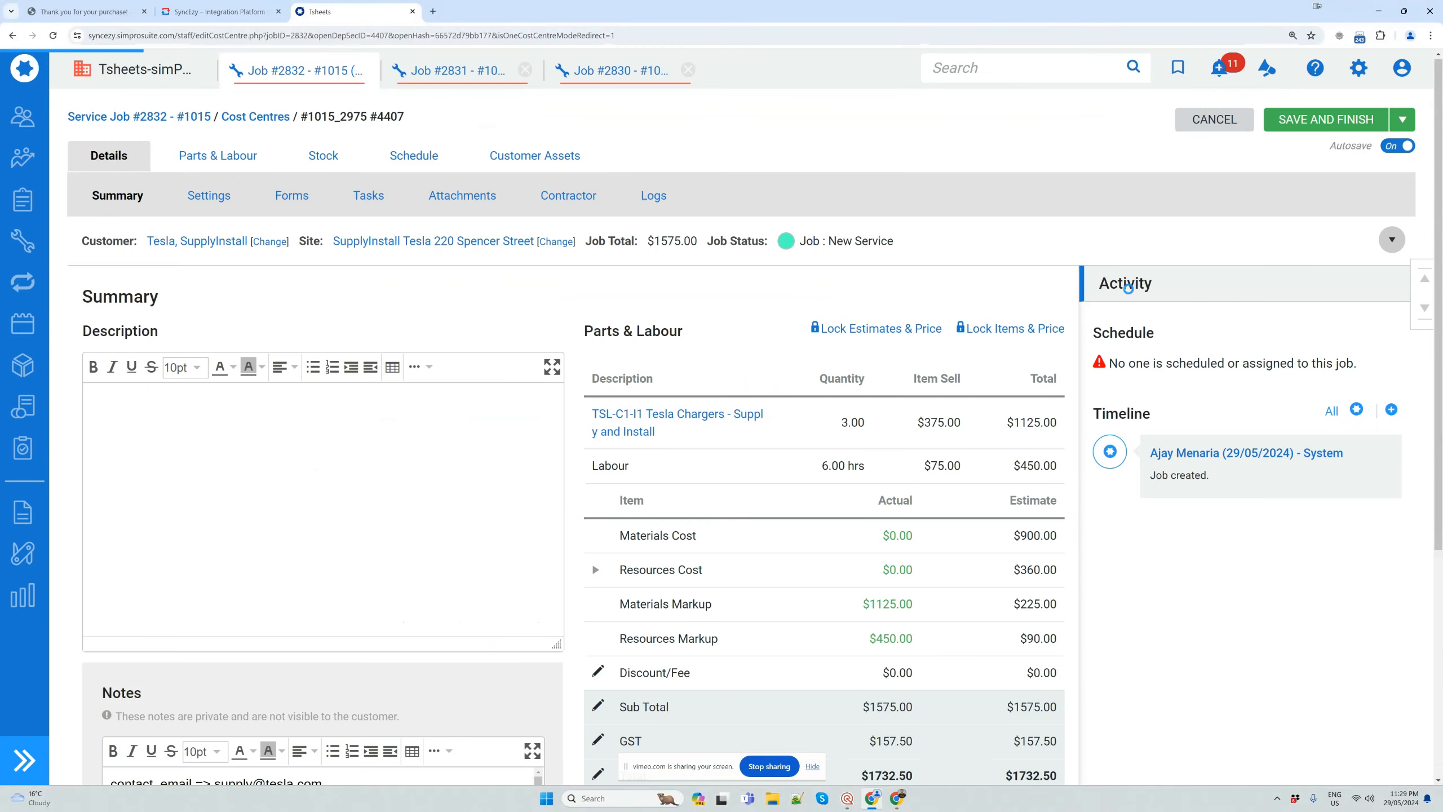